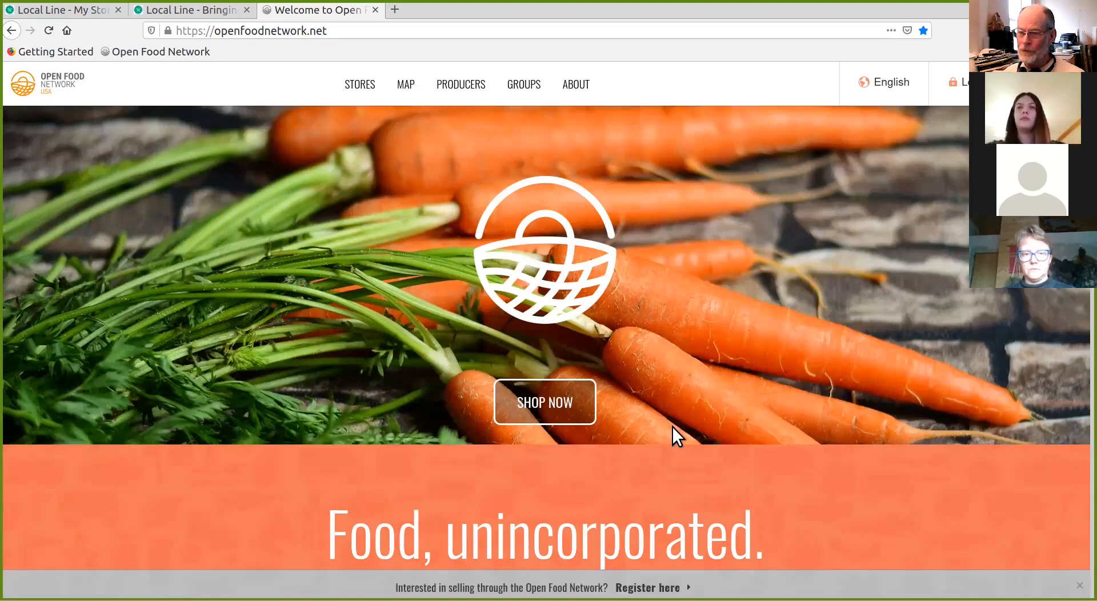
- Look through the Open Food Network homepage from its banner down to the footer
scroll(668, 423, down, 10)
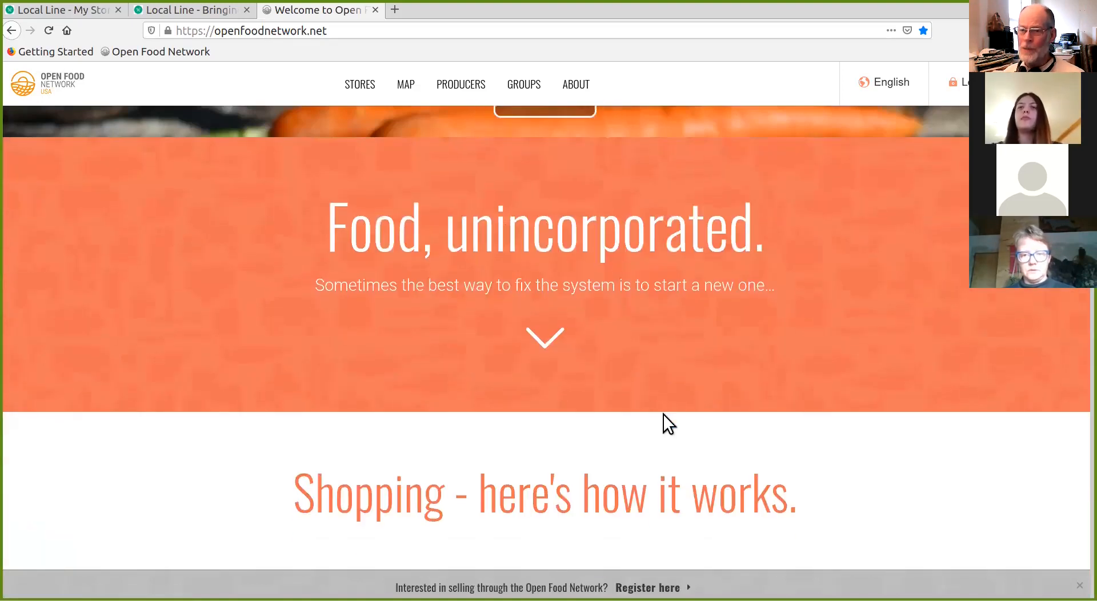
scroll(664, 414, down, 8)
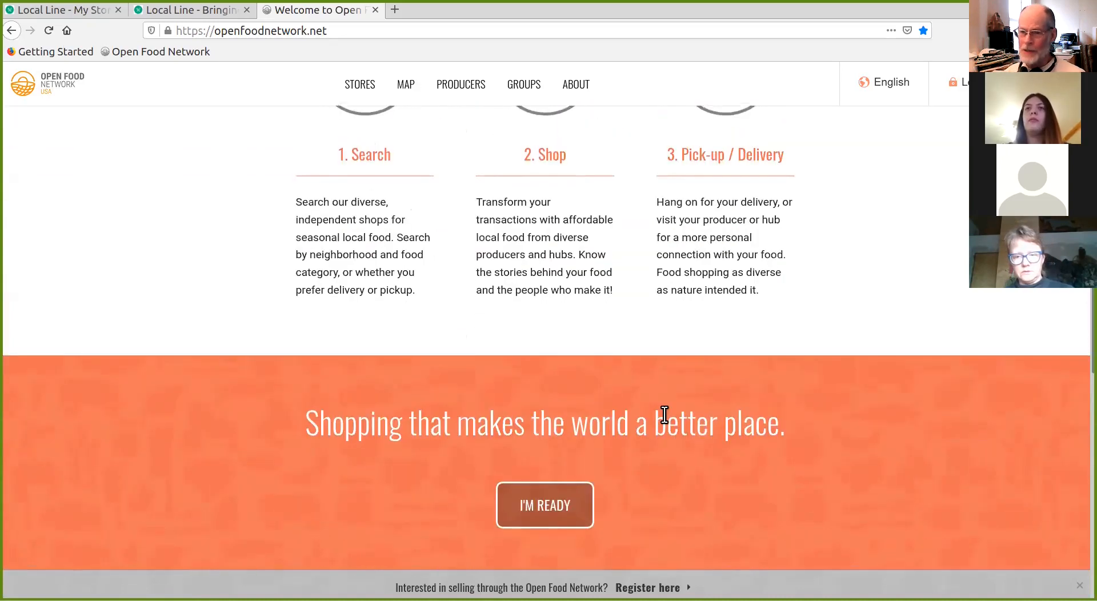
scroll(662, 413, down, 8)
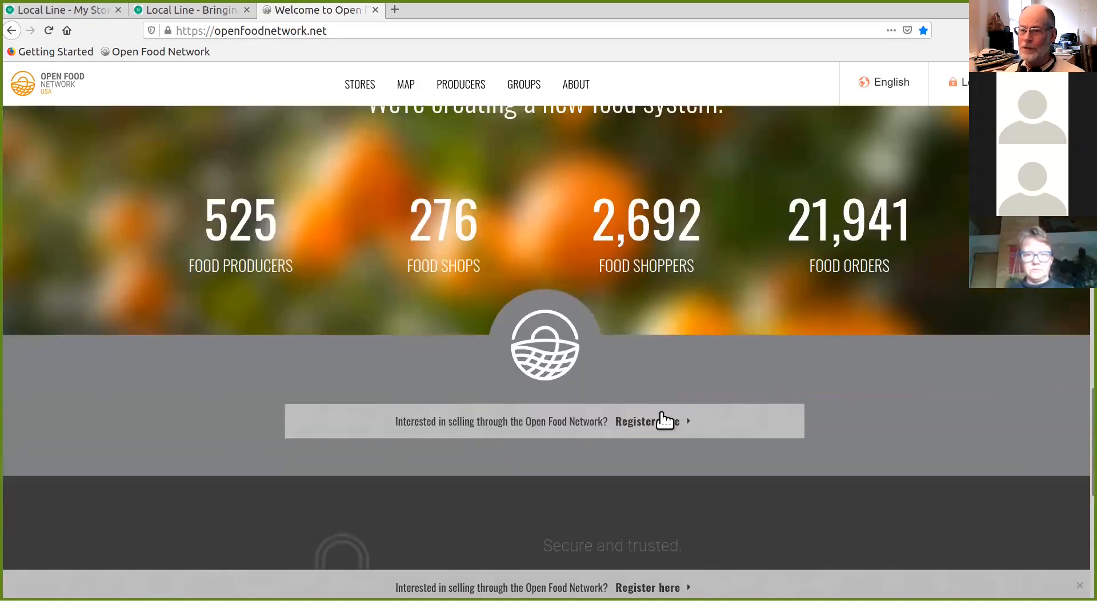
scroll(663, 420, down, 6)
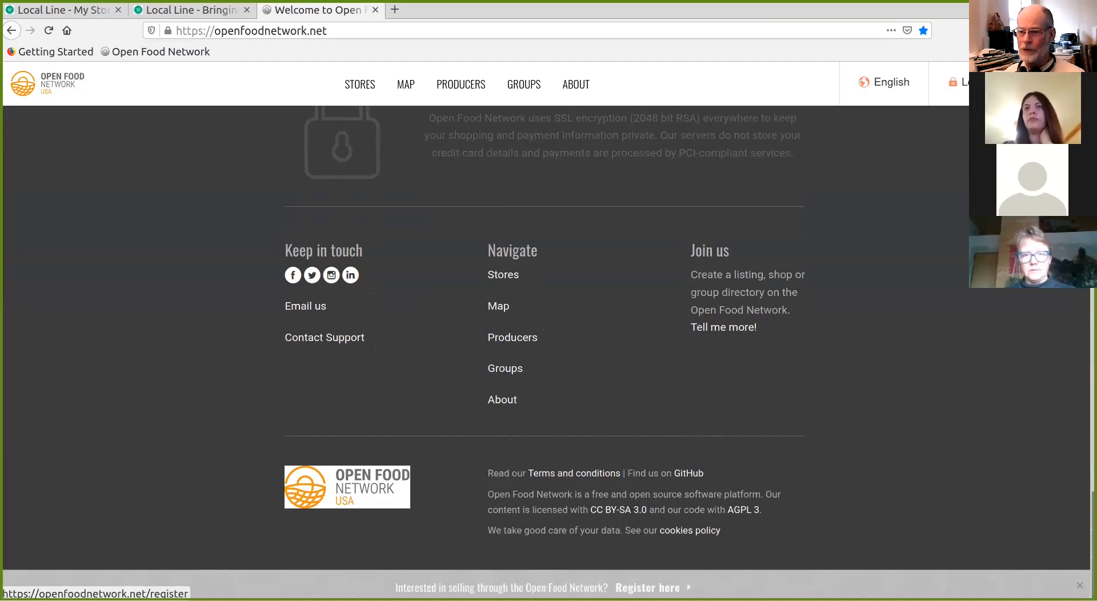
- Bring up the seller registration sign-up form, then dismiss it and return to the homepage
click(647, 588)
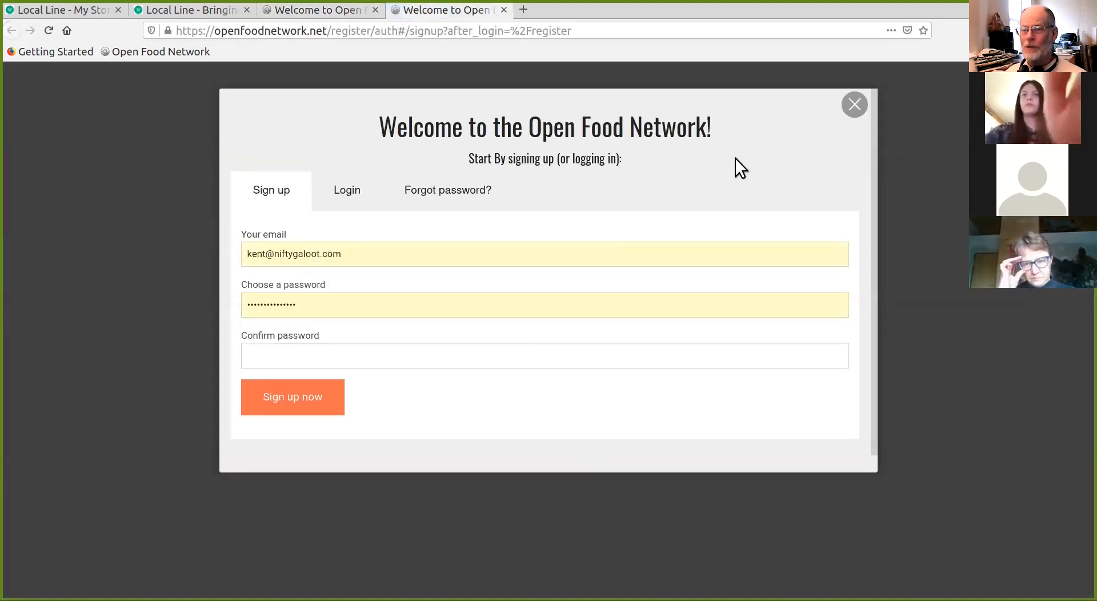
click(849, 103)
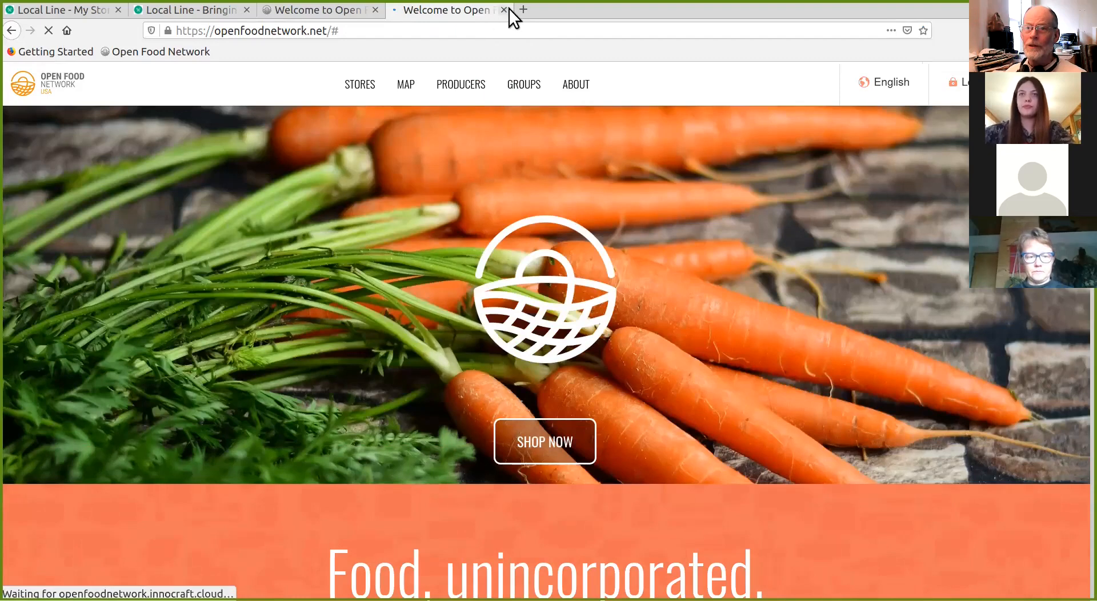
click(503, 10)
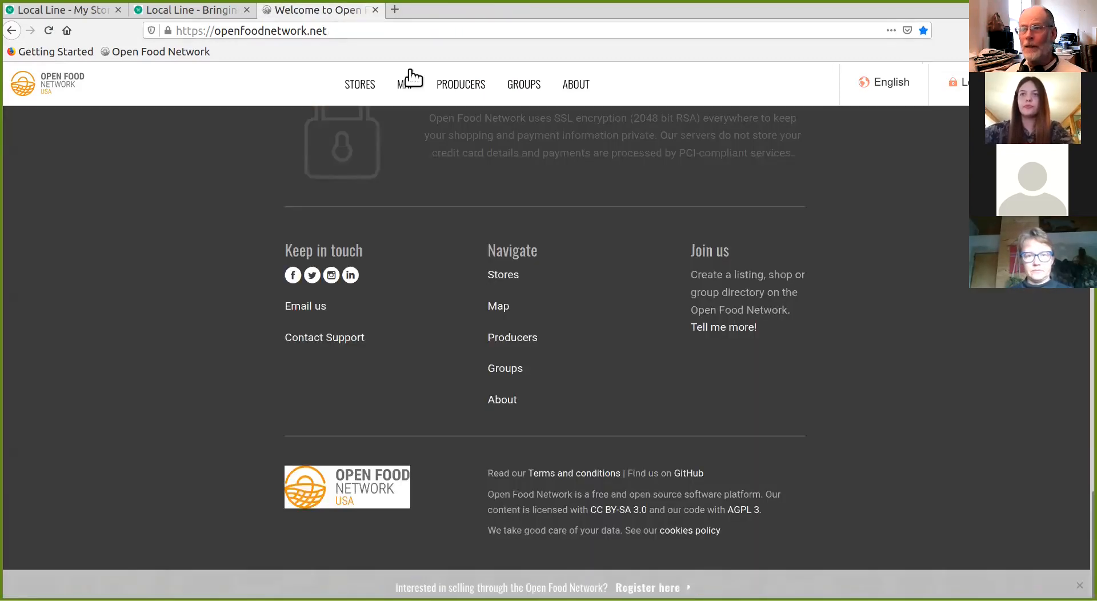
- Go to the site's map of producers and shops and get its location search ready for entry
scroll(600, 243, up, 4)
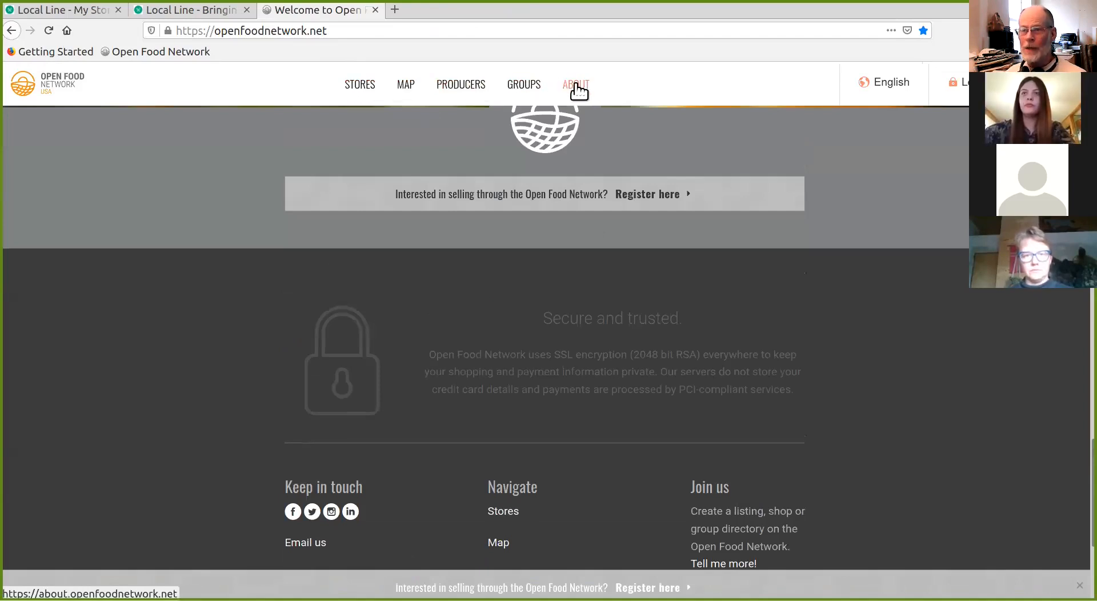
click(407, 91)
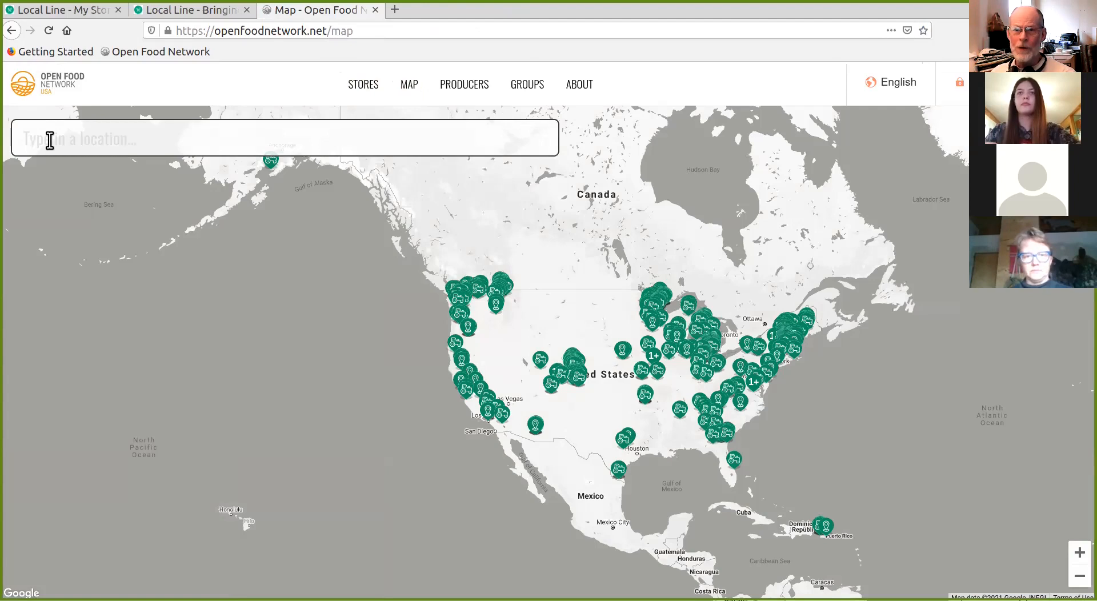
click(46, 137)
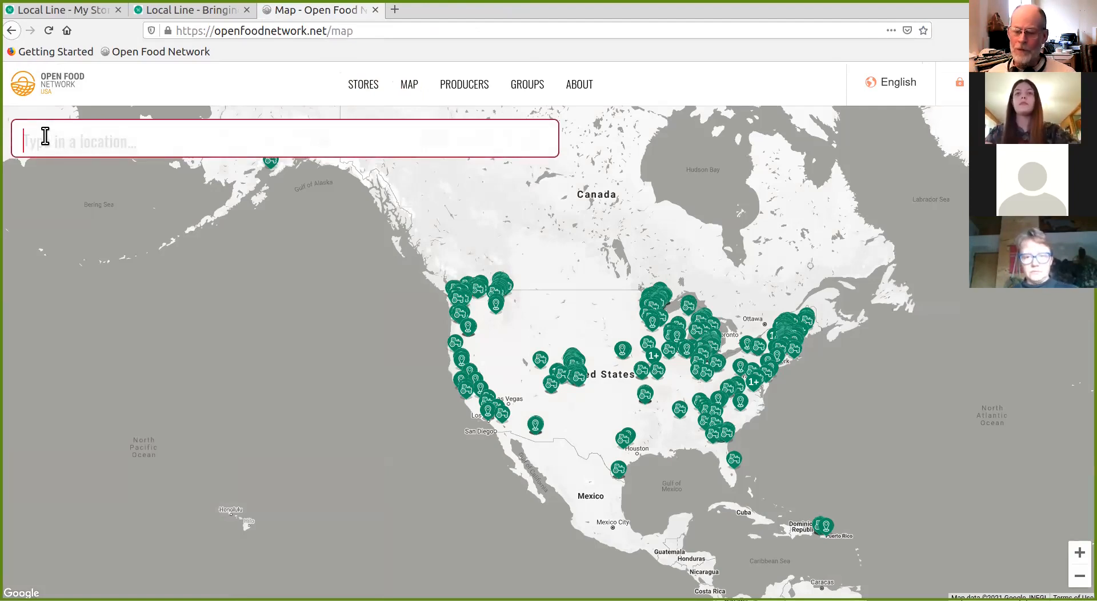
text(5555555555)
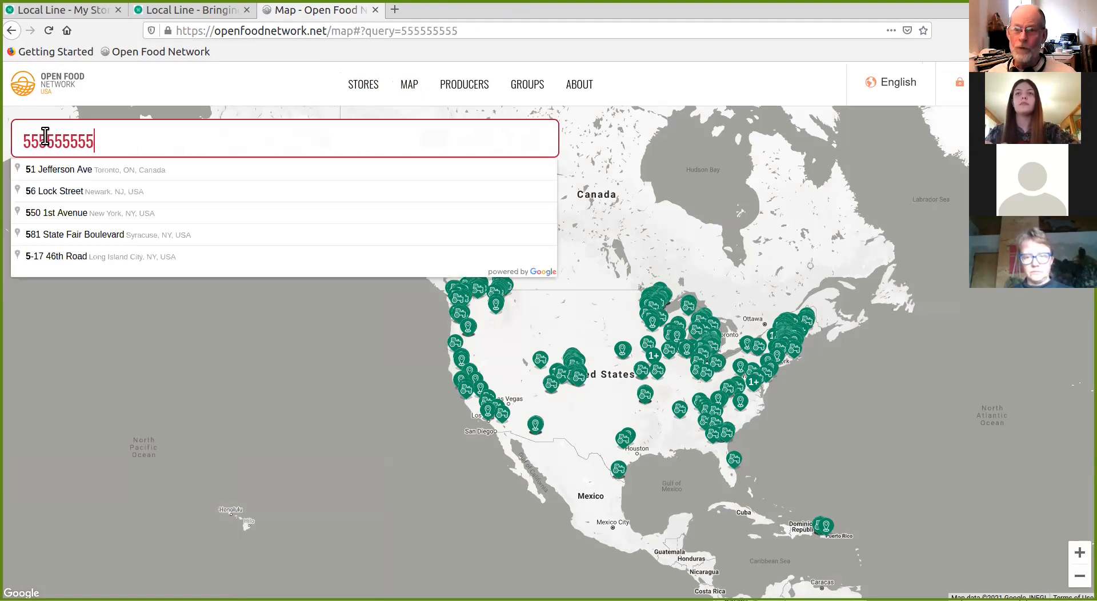
text(744)
key(BackSpace)
key(BackSpace)
key(BackSpace)
key(BackSpace)
key(BackSpace)
key(BackSpace)
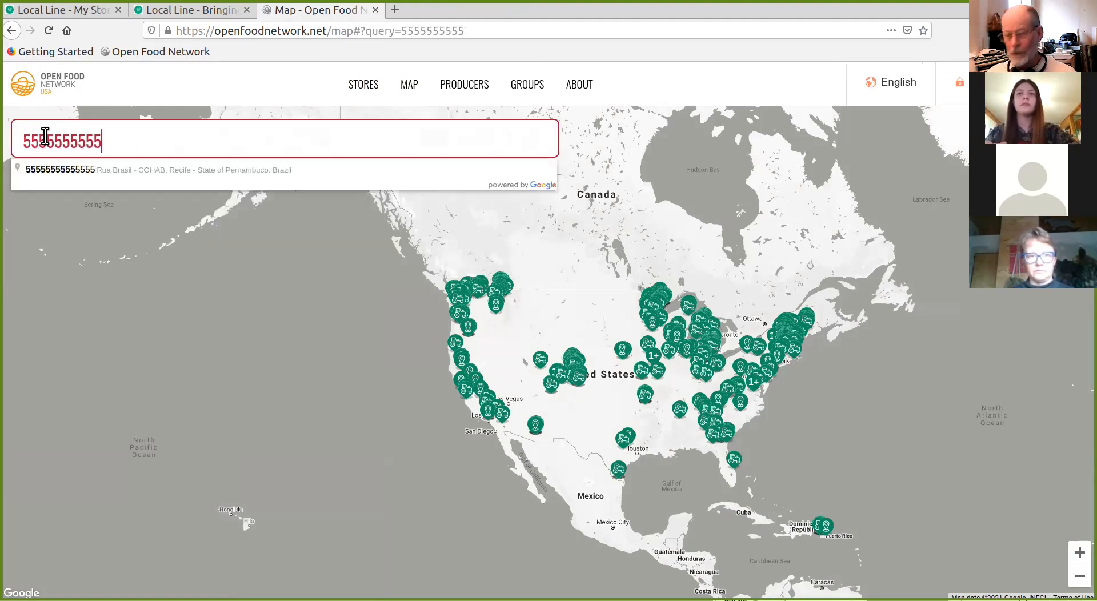
key(BackSpace)
key(BackSpace)
key(BackSpace)
key(BackSpace)
key(BackSpace)
key(BackSpace)
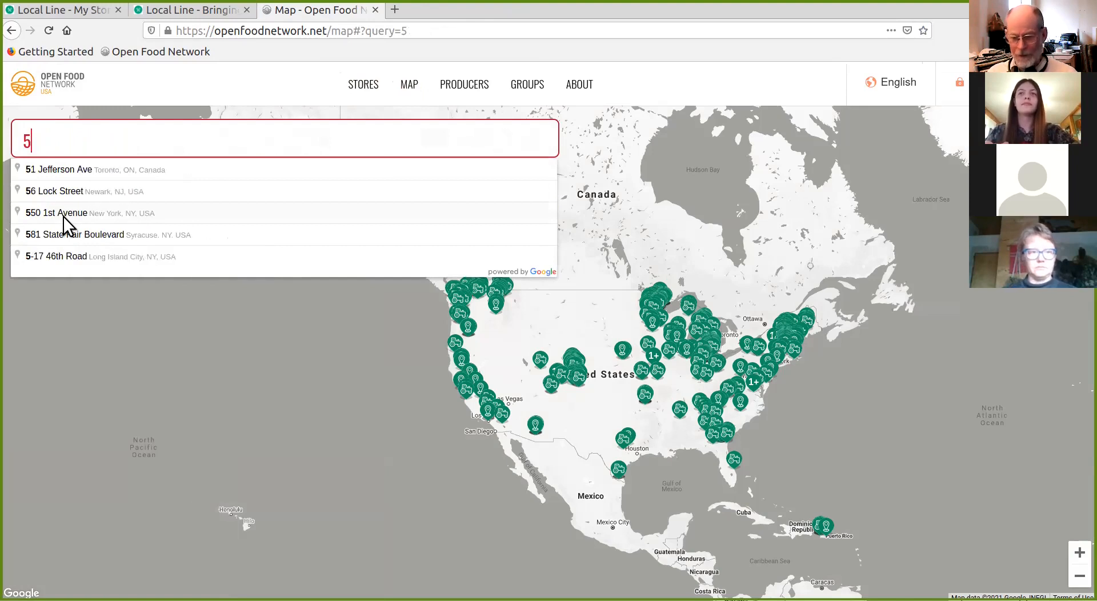
- Search the map for ZIP code 55744 and choose the Grand Rapids, MN suggestion
text(5)
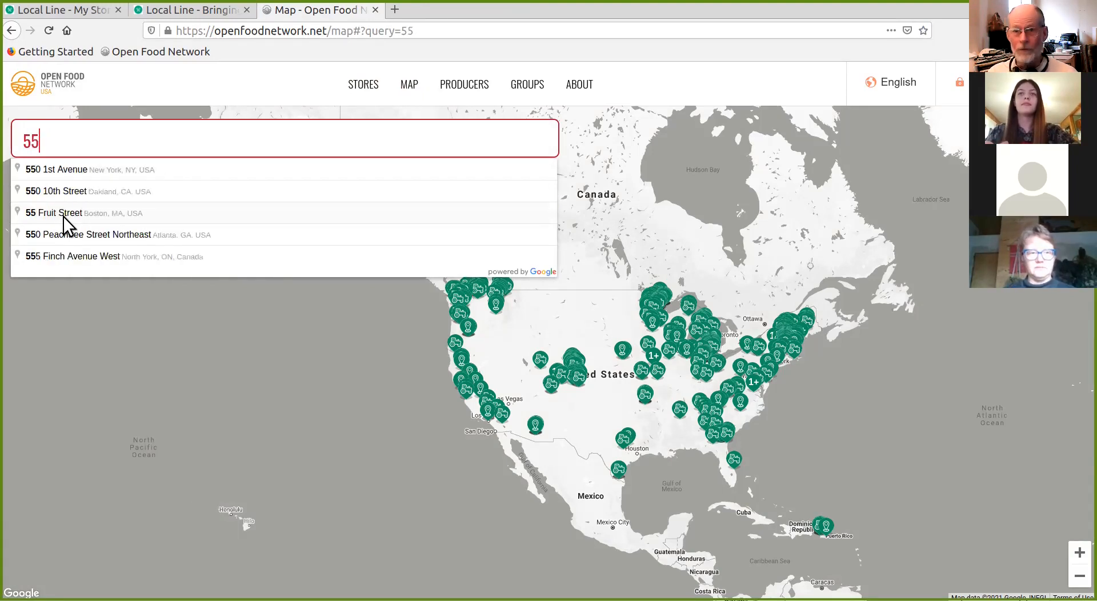
text(744)
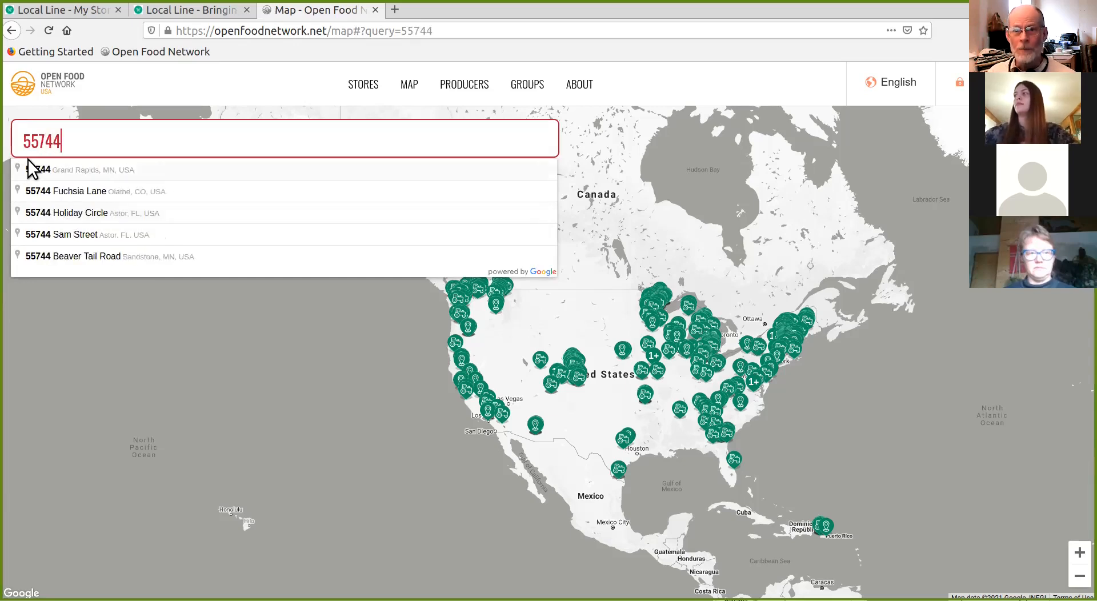
click(38, 166)
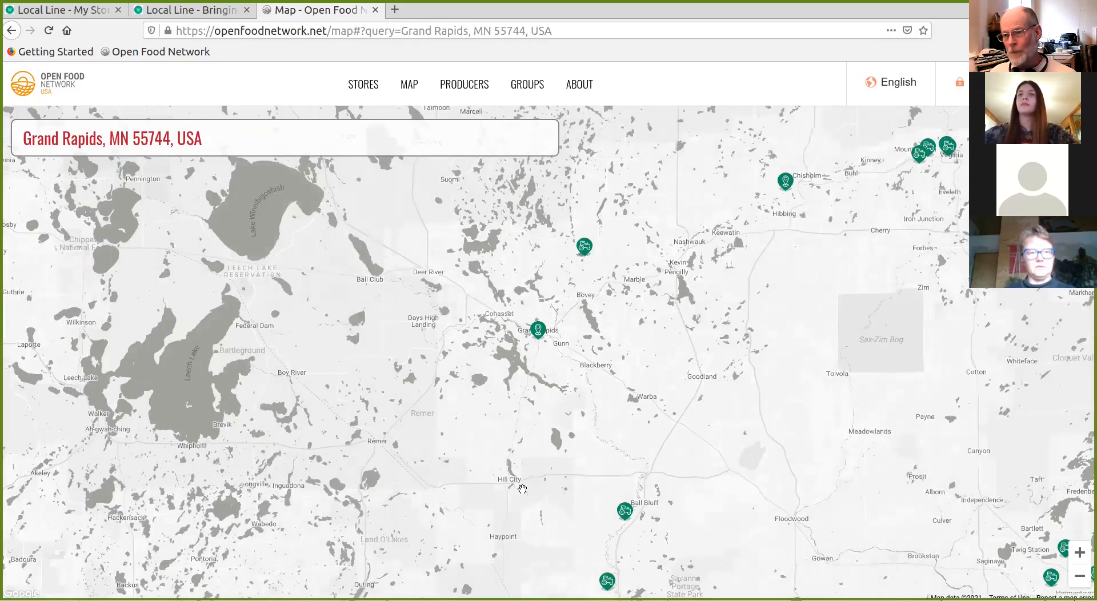
- View the profiles of the producers near Bovey and Ball Bluff on the map, closing each one
drag(584, 463, 597, 403)
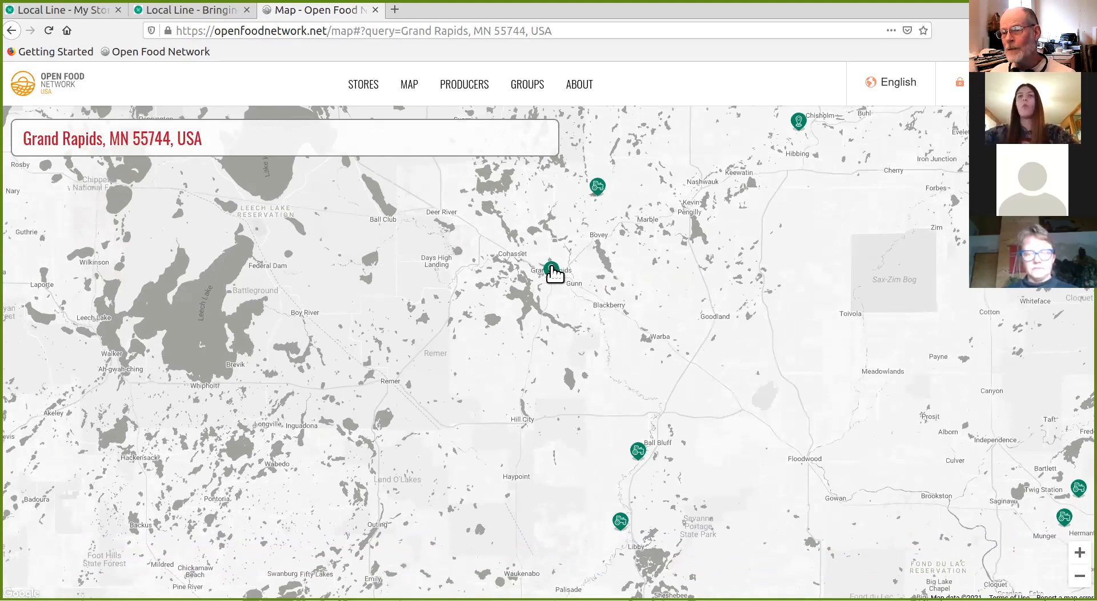
click(598, 186)
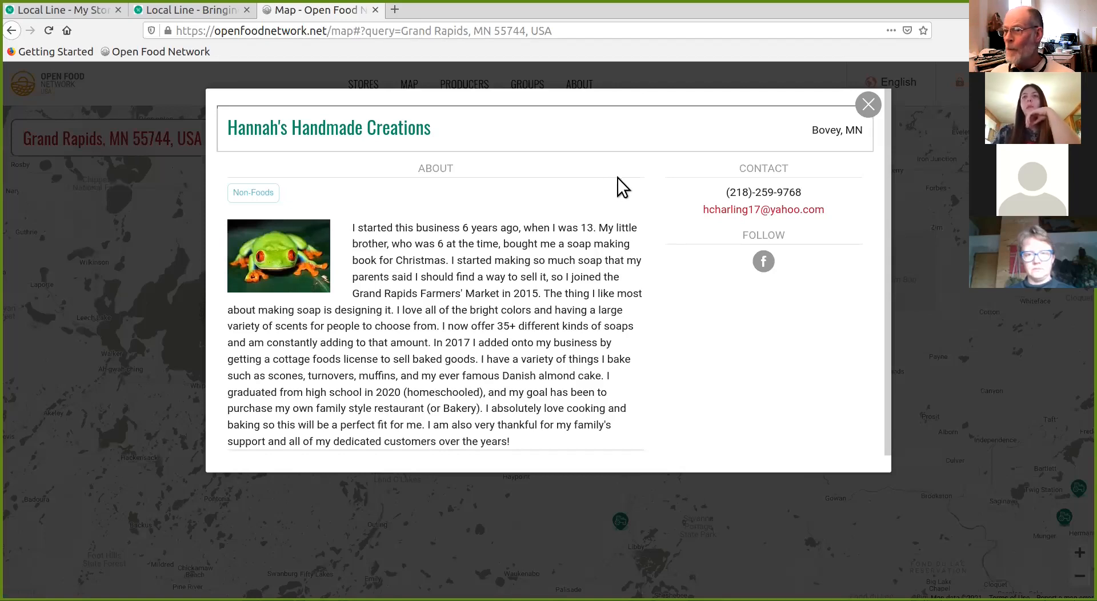
click(867, 106)
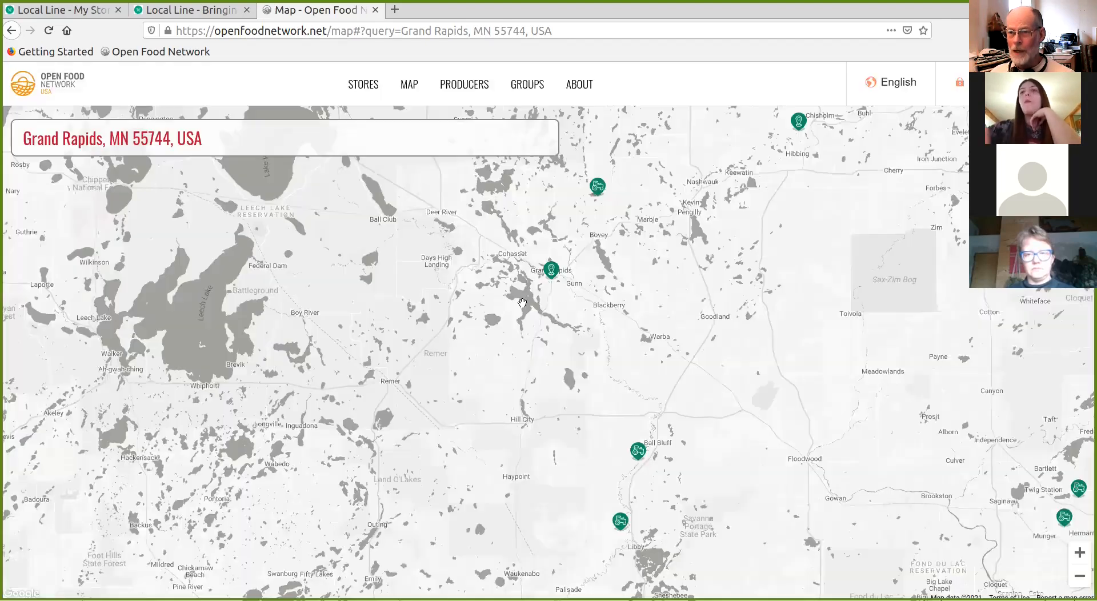
click(637, 451)
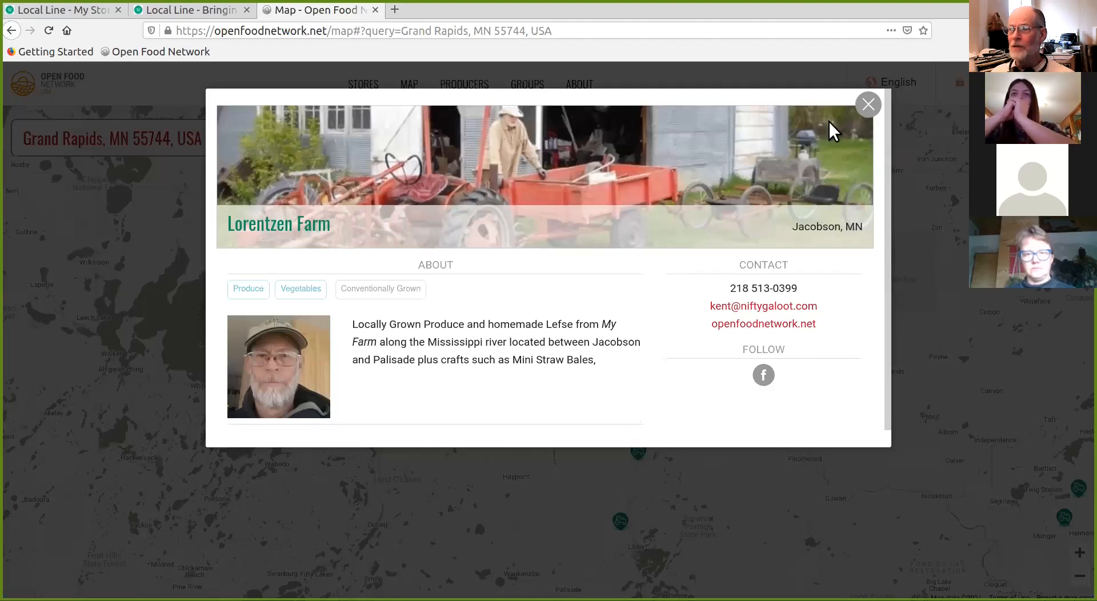
click(868, 105)
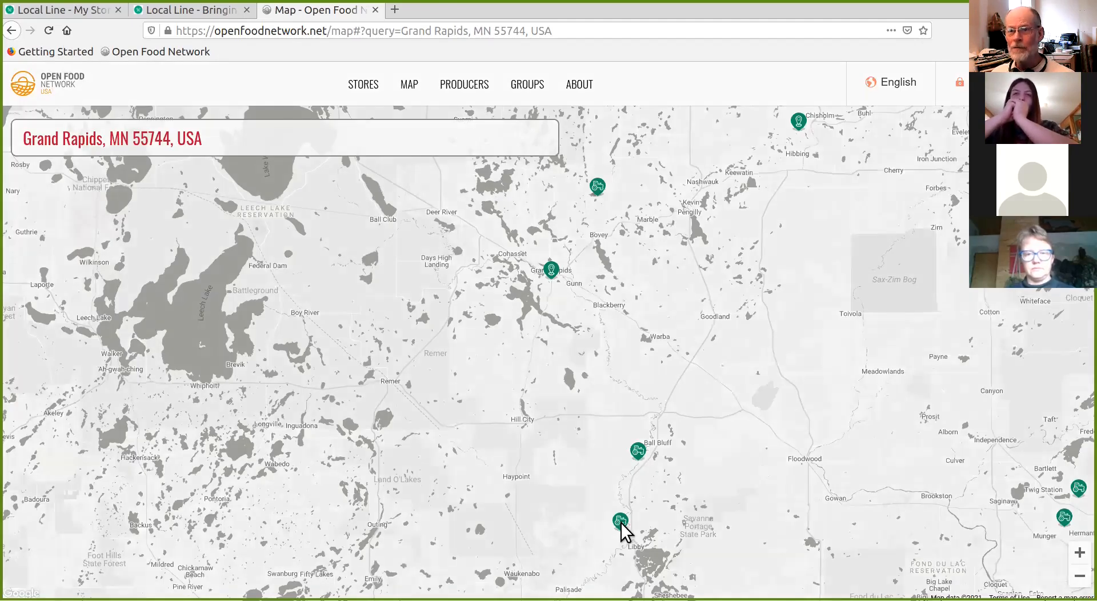
- View further producer profiles on the map, including Murphy's Grove and Growth Spurt Trees near Aitkin, closing each one
click(798, 123)
click(868, 104)
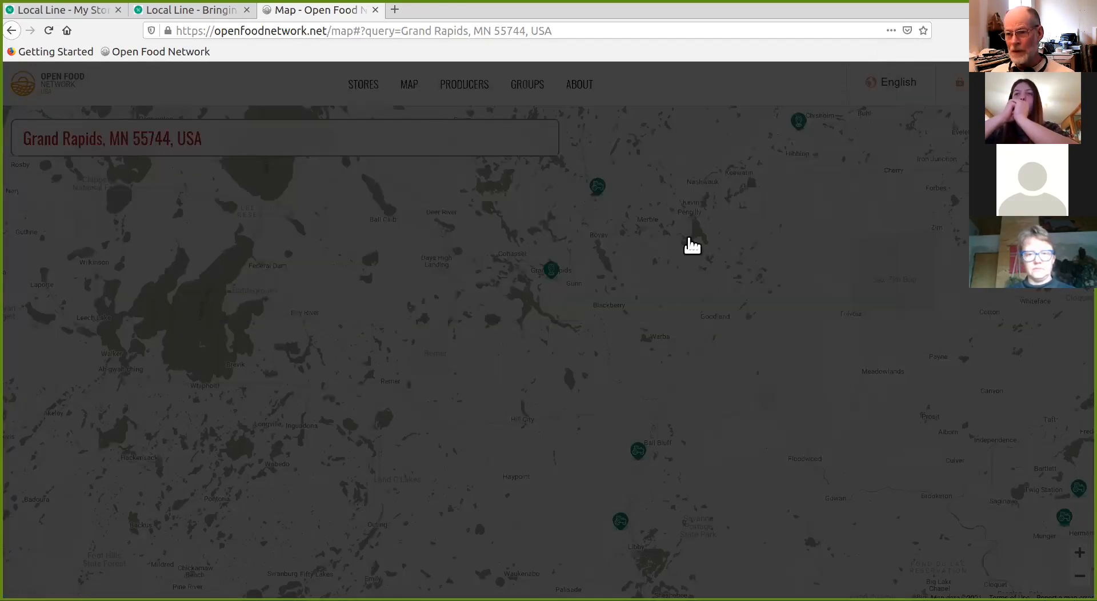
drag(481, 411, 472, 342)
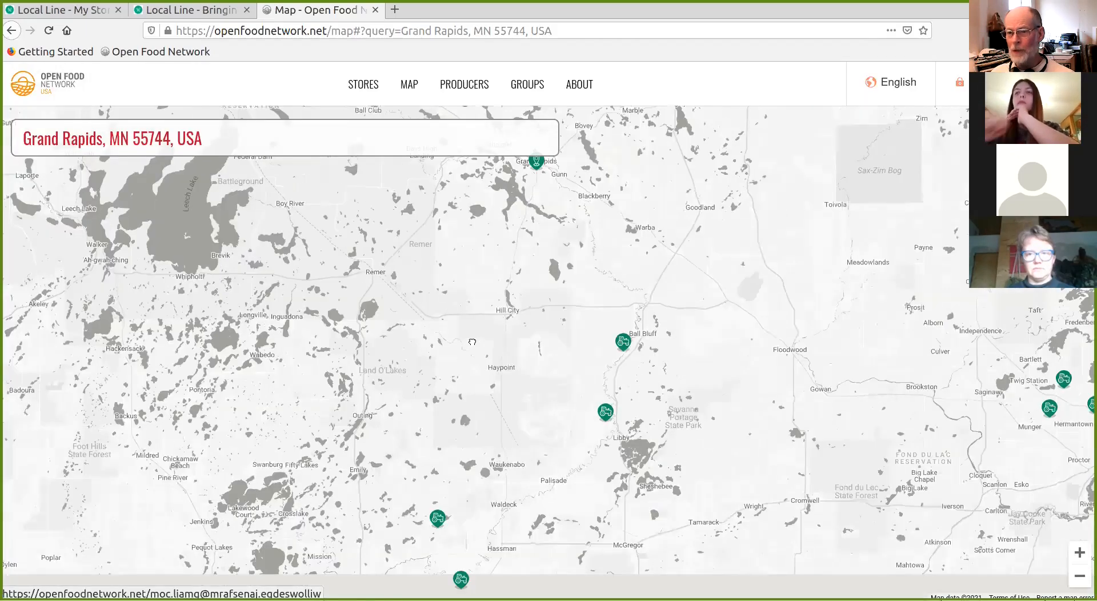
click(437, 515)
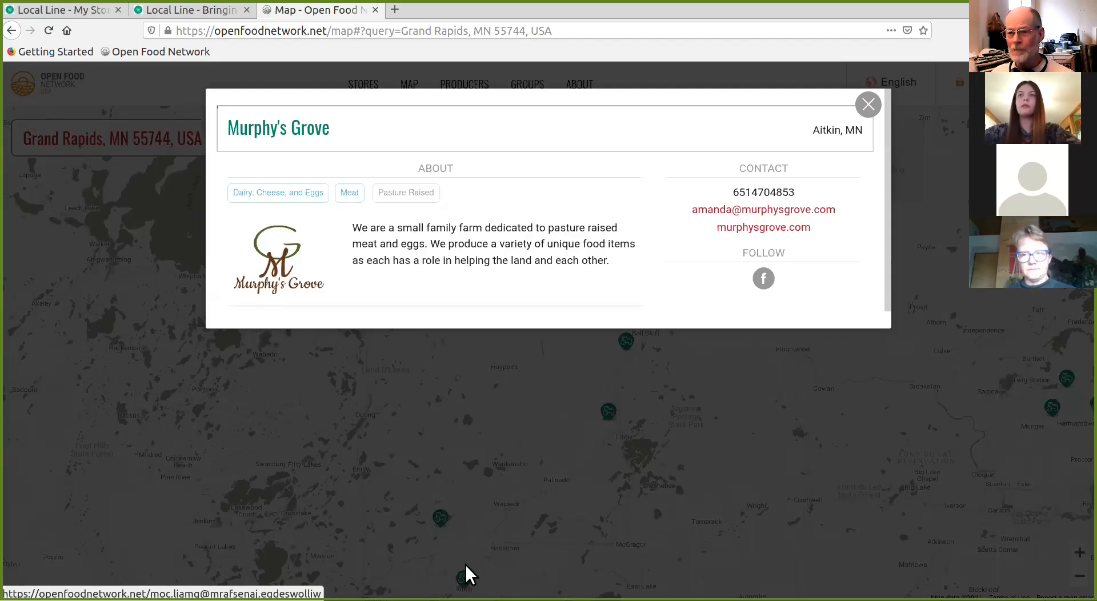
click(870, 105)
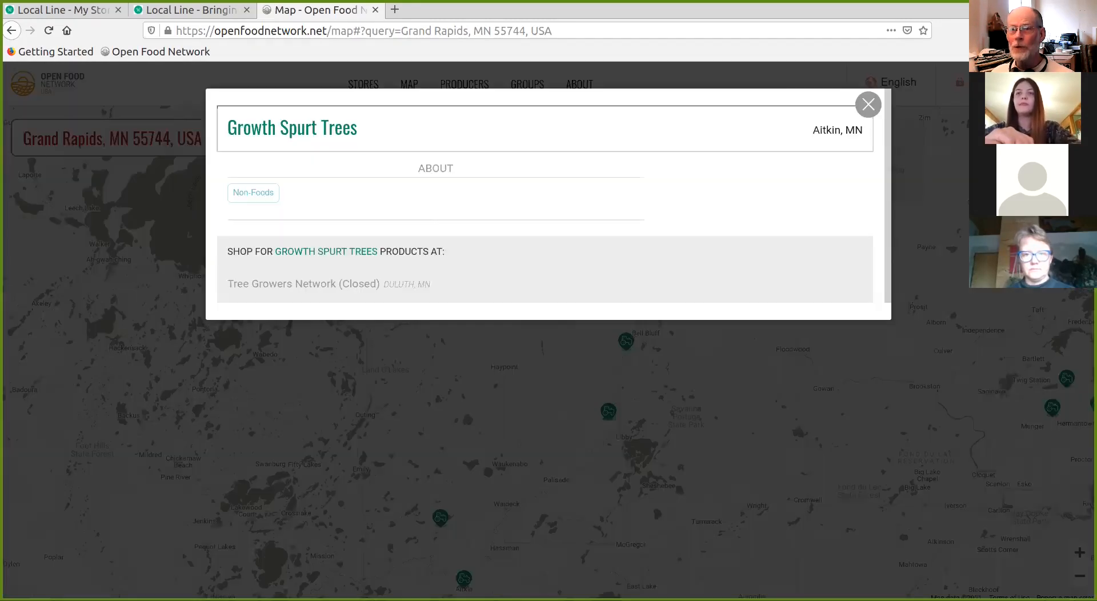
click(869, 105)
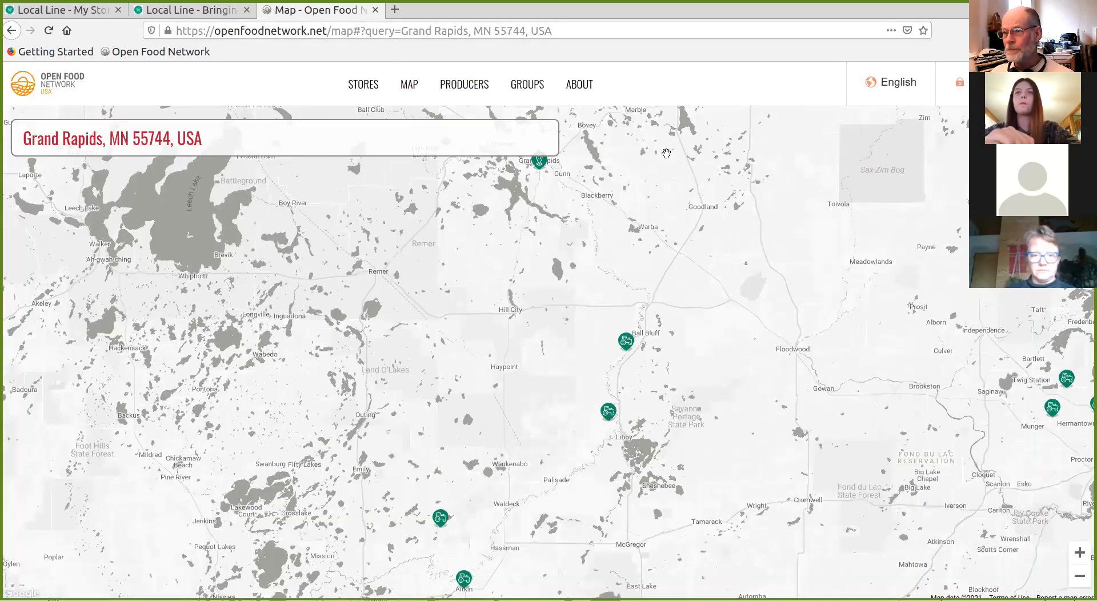
- Log in with the prefilled account credentials and open the profile's Administration area
scroll(667, 154, up, 2)
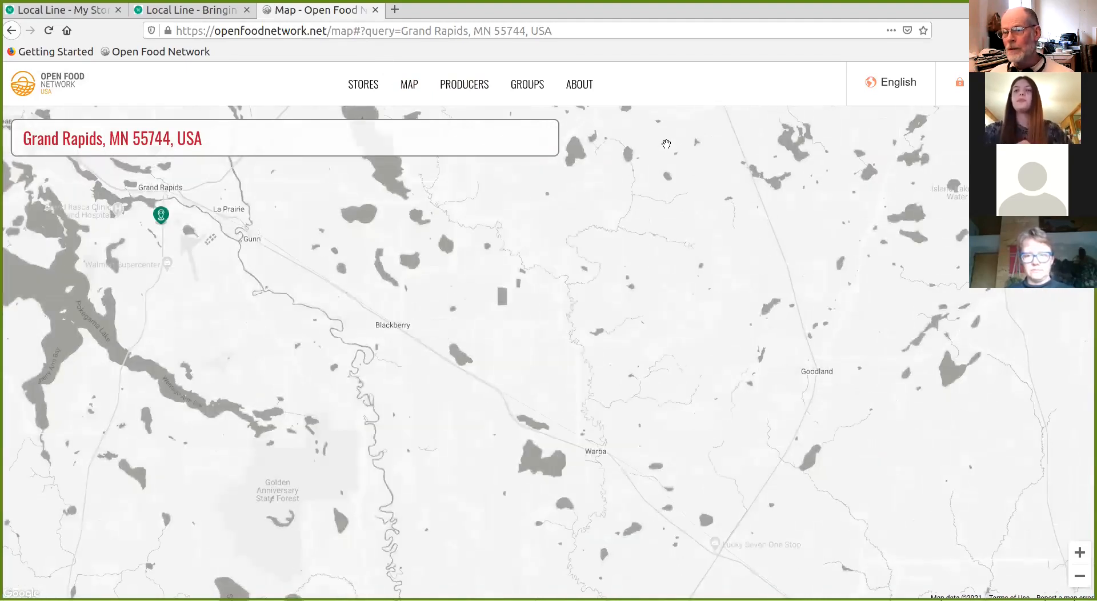
scroll(666, 144, down, 1)
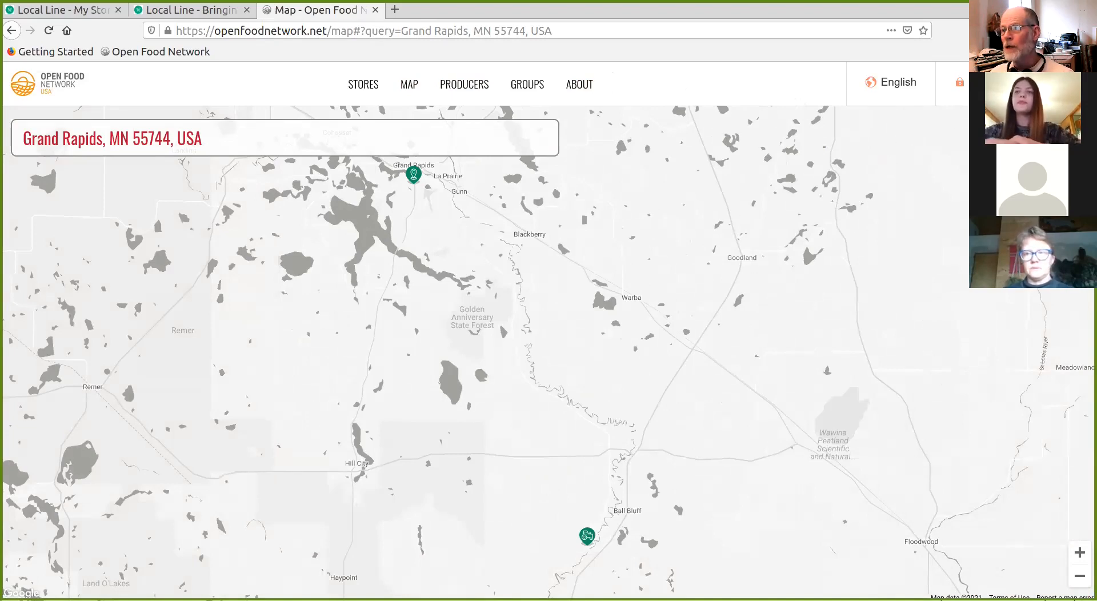
click(960, 82)
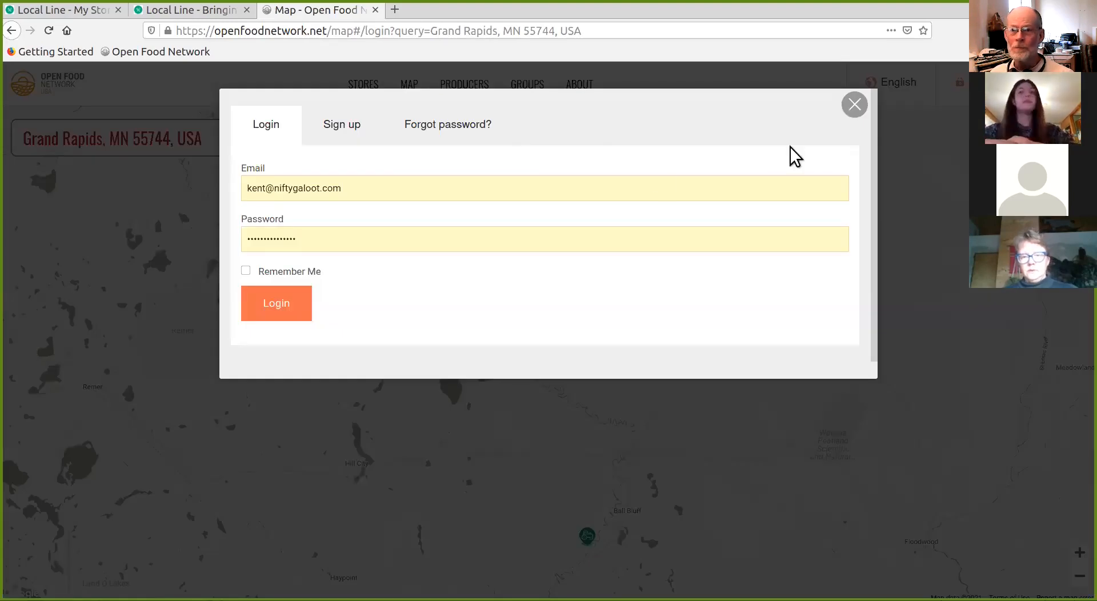
click(274, 303)
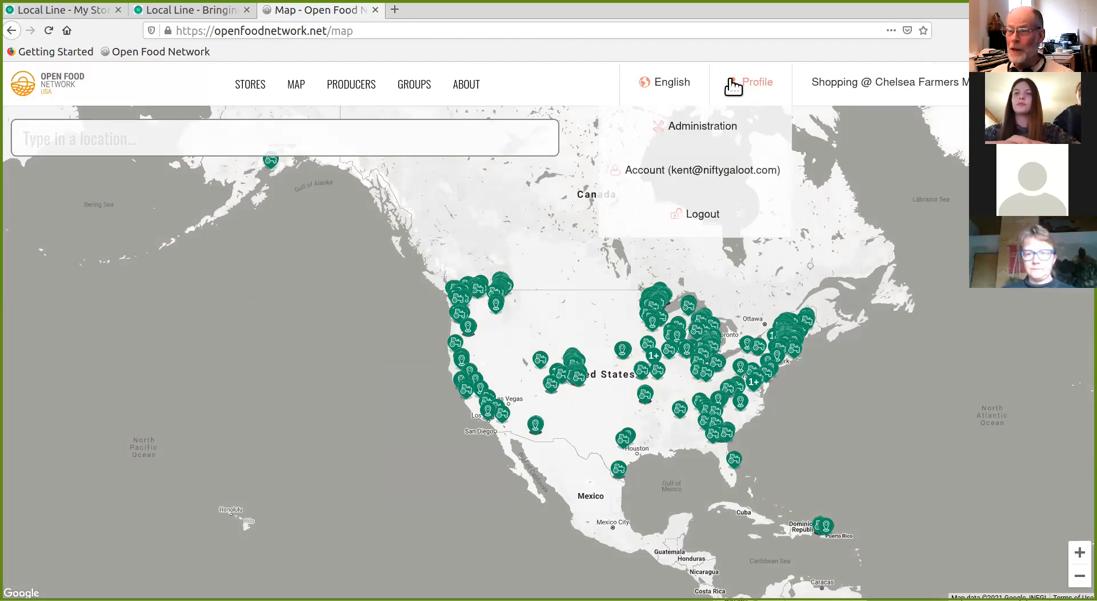
mouse_move(753, 74)
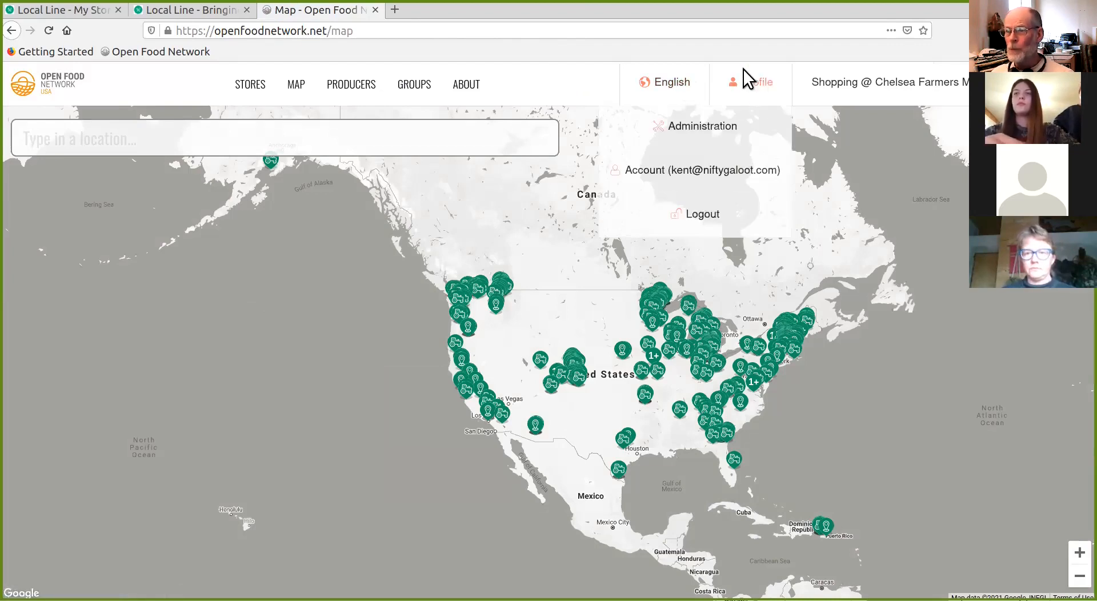
click(705, 126)
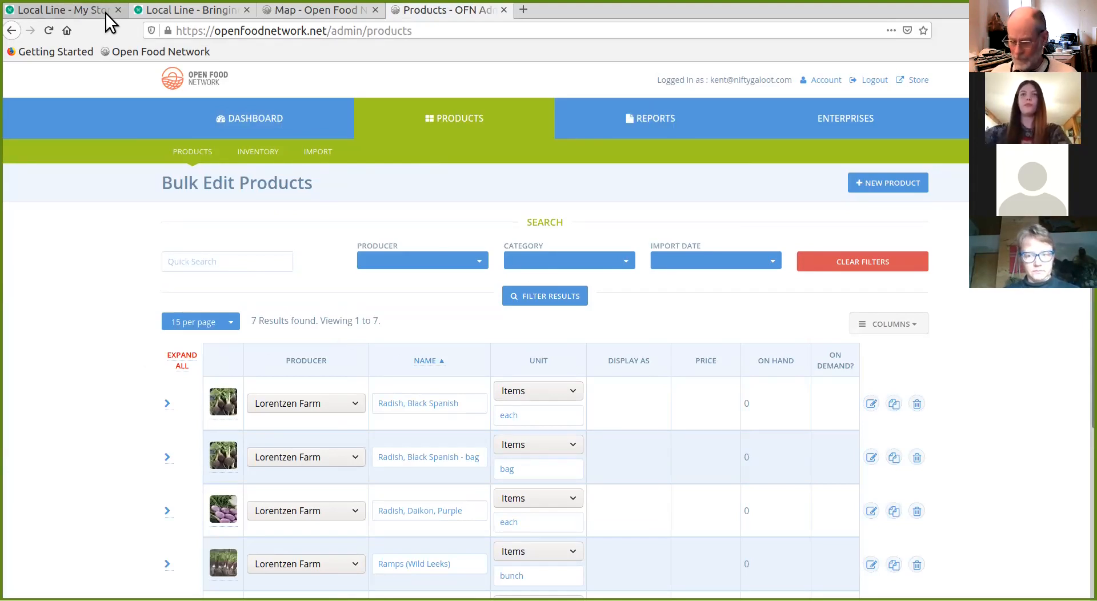
- Enlarge the Bulk Edit Products page to 150% browser zoom
key(alt)
key(alt)
key(alt+v)
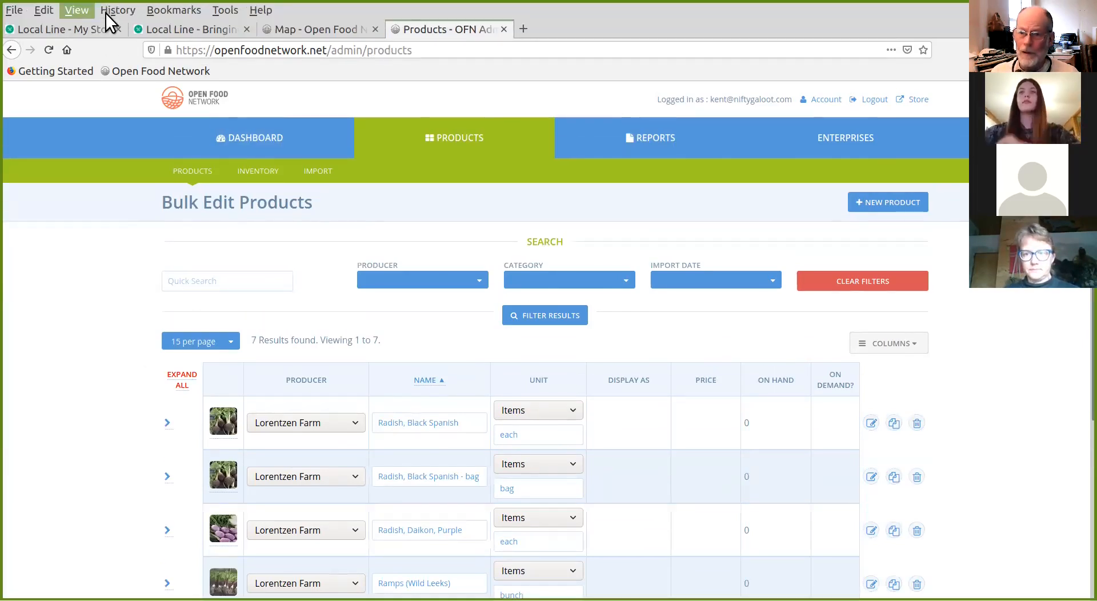
key(Escape)
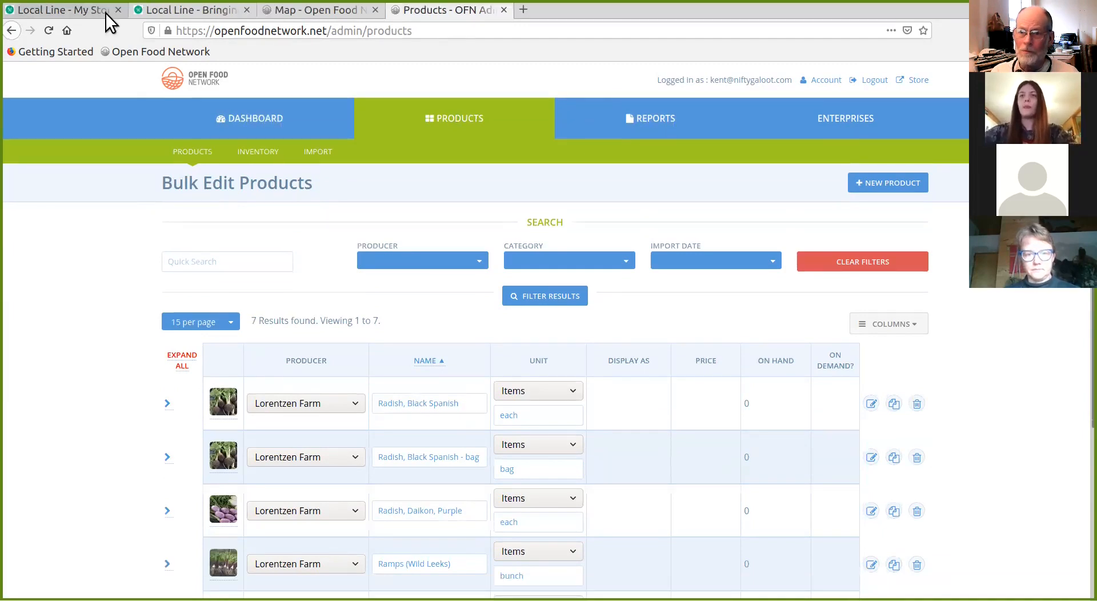
key(alt+v)
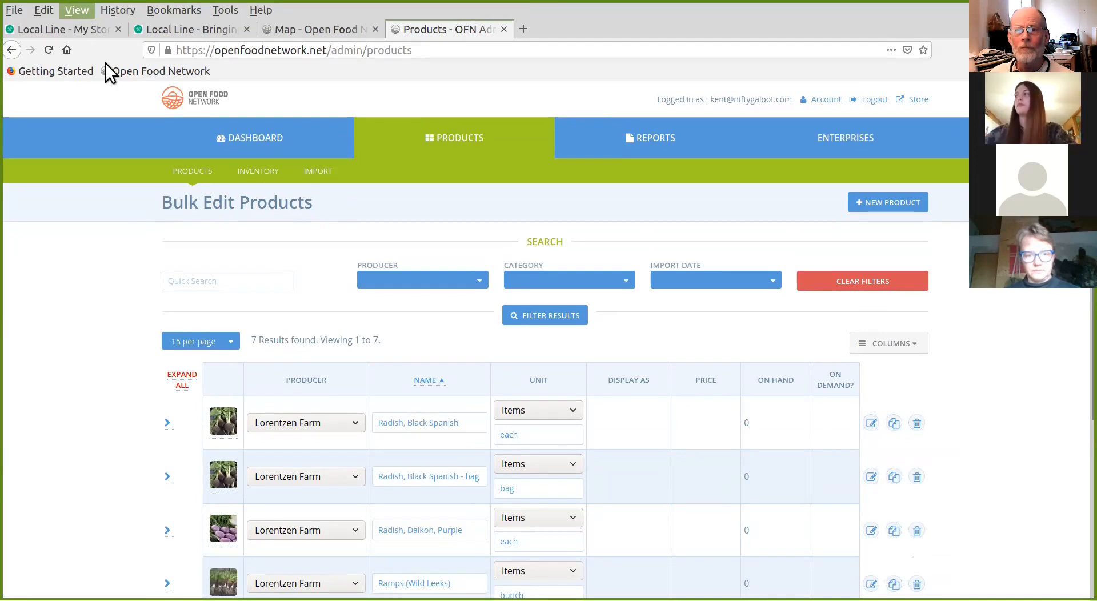
key(ctrl+plus)
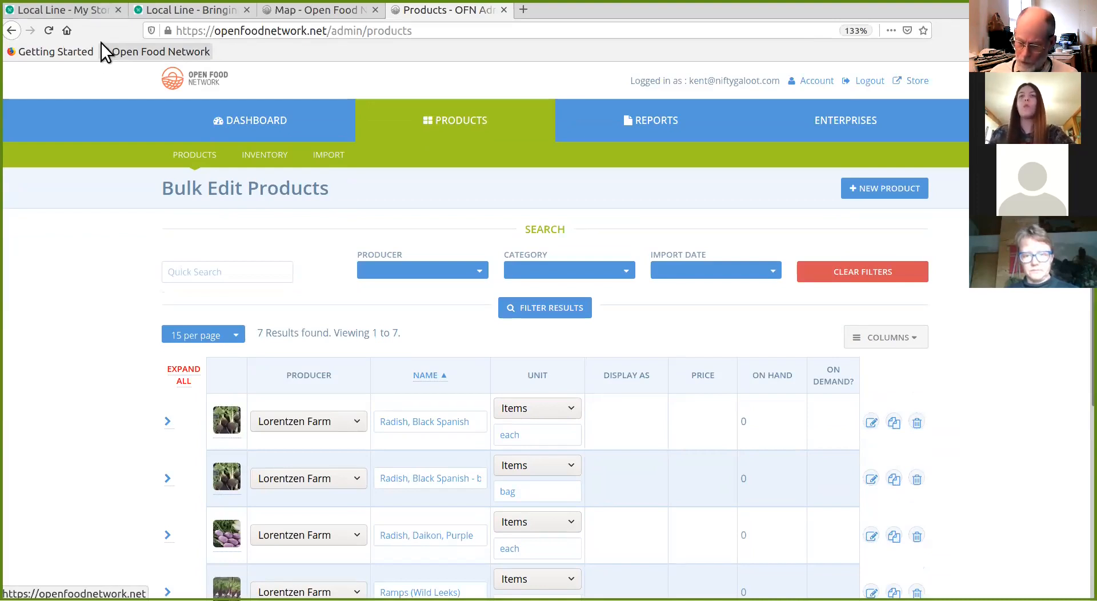
key(alt)
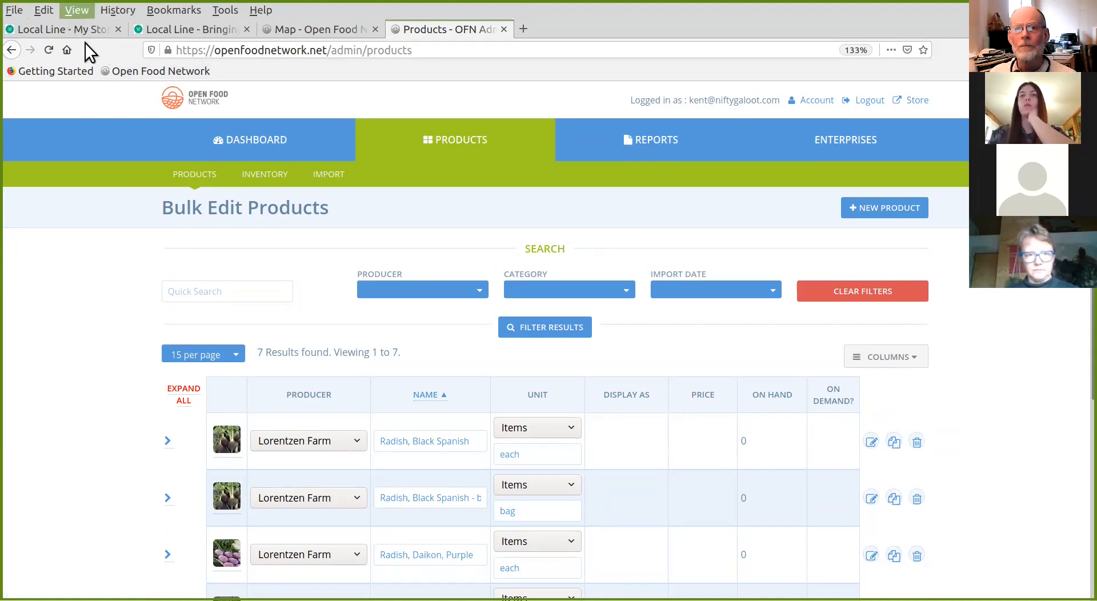
key(ctrl+plus)
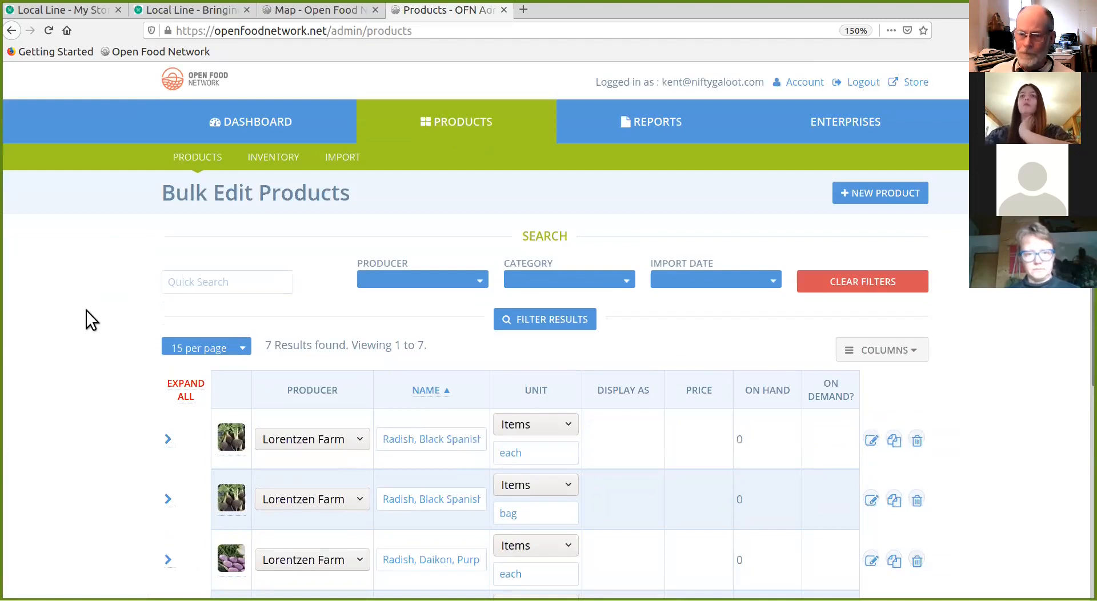
scroll(87, 310, down, 2)
scroll(87, 310, up, 2)
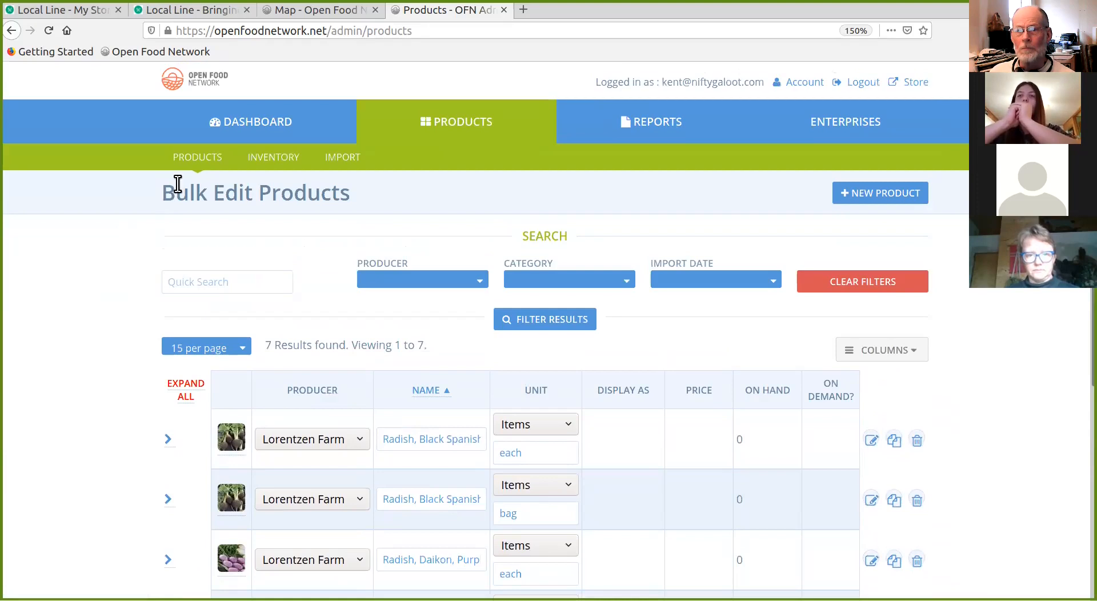
- View the Inventory page, return to the Bulk Edit Products list and look through its products
click(200, 157)
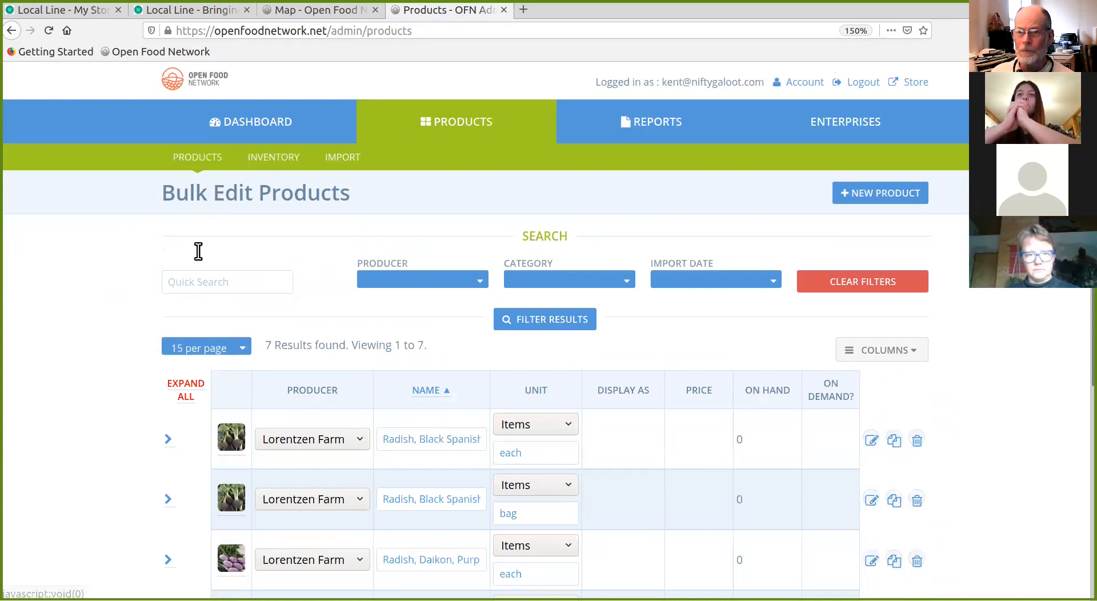
click(266, 160)
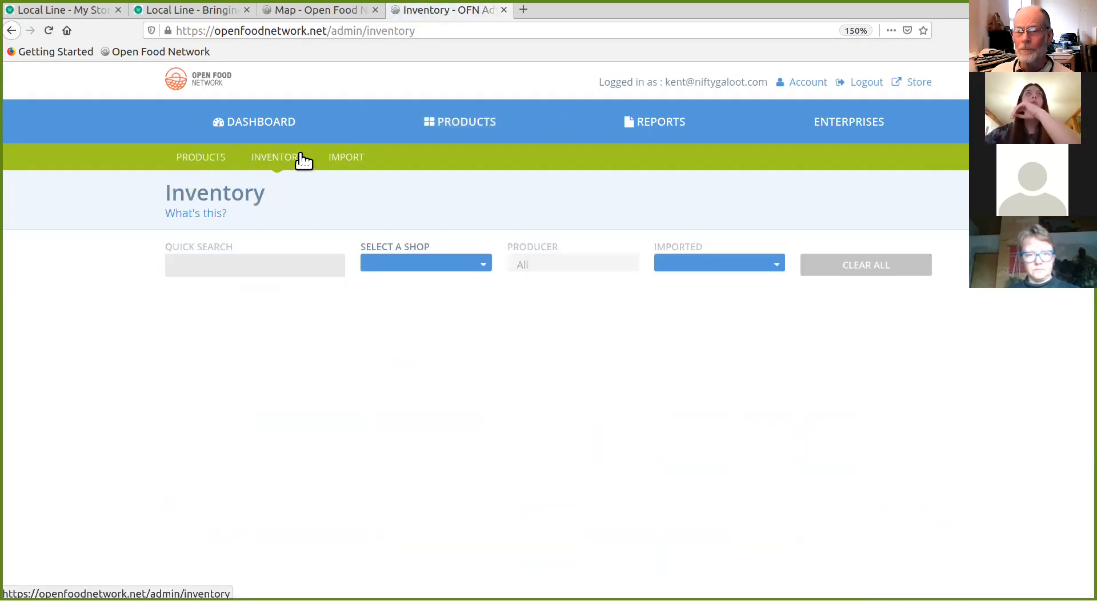
click(204, 163)
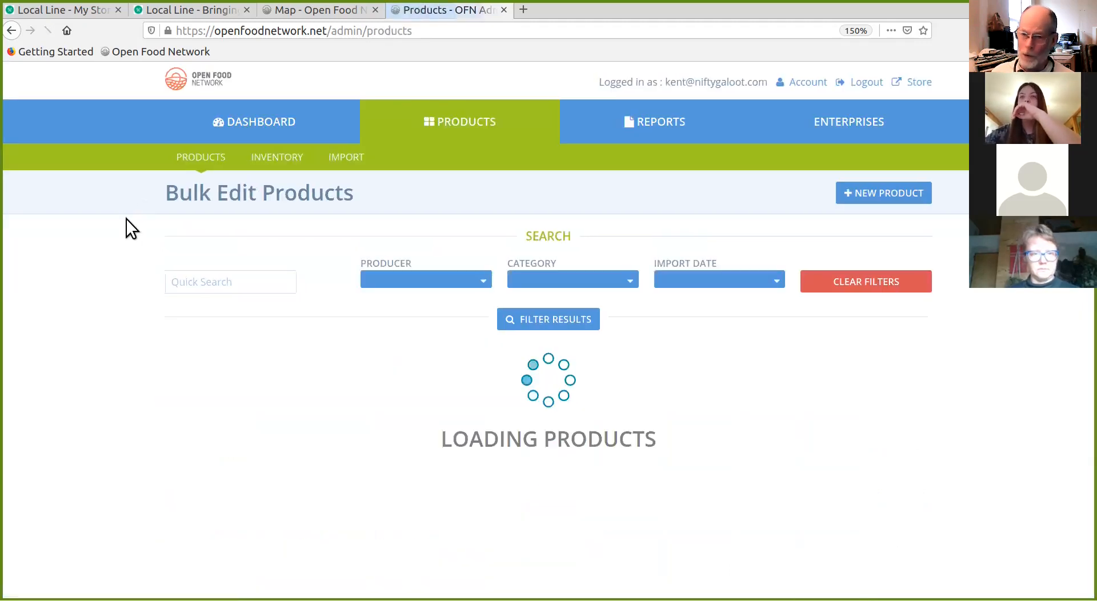
scroll(92, 256, down, 5)
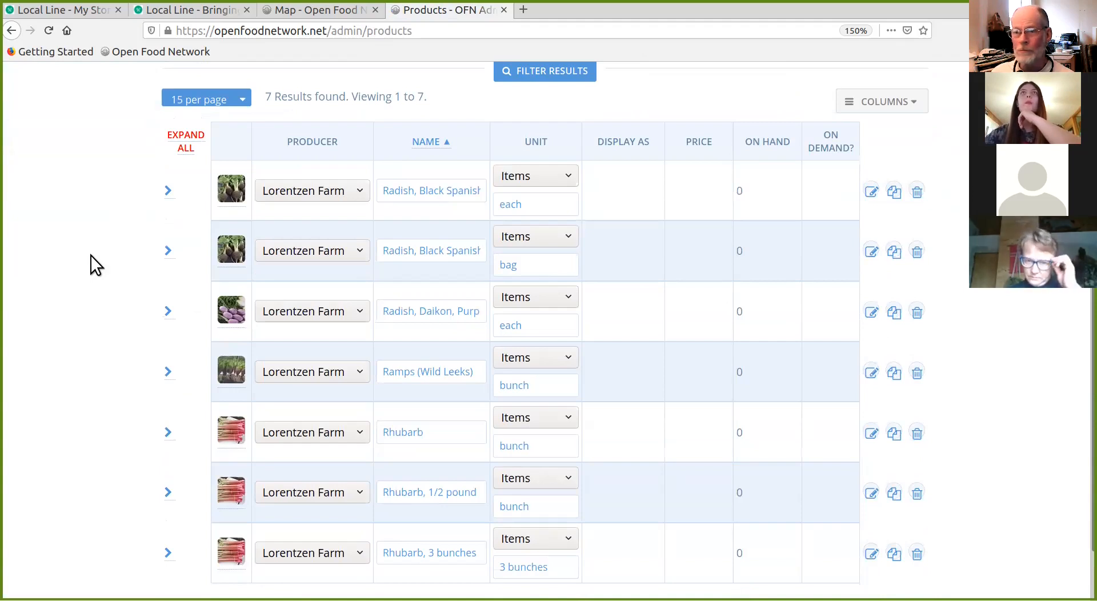
scroll(90, 255, up, 1)
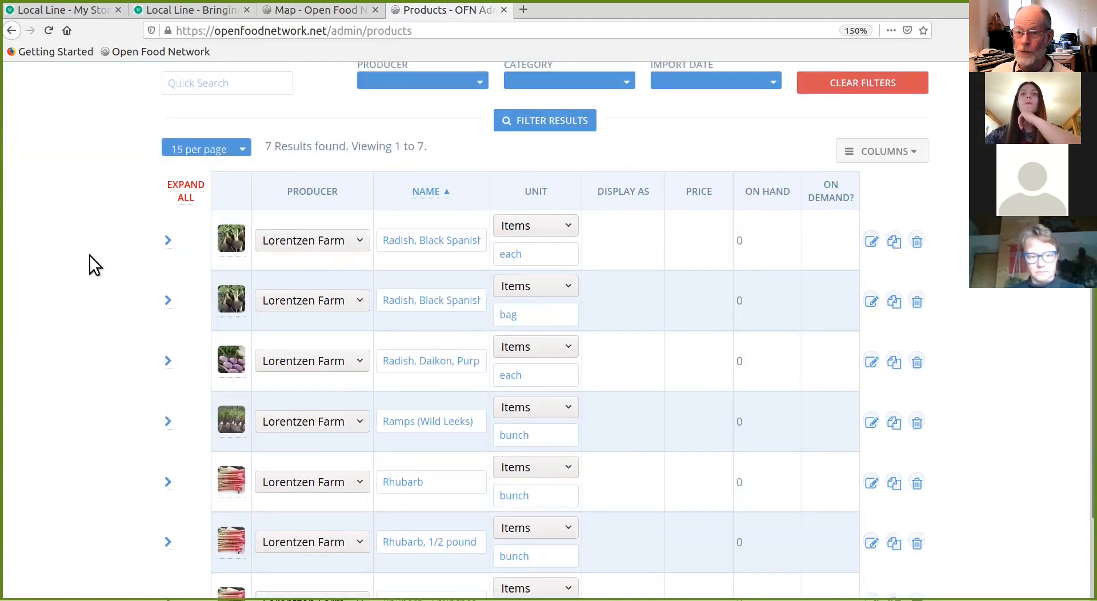
scroll(89, 253, up, 3)
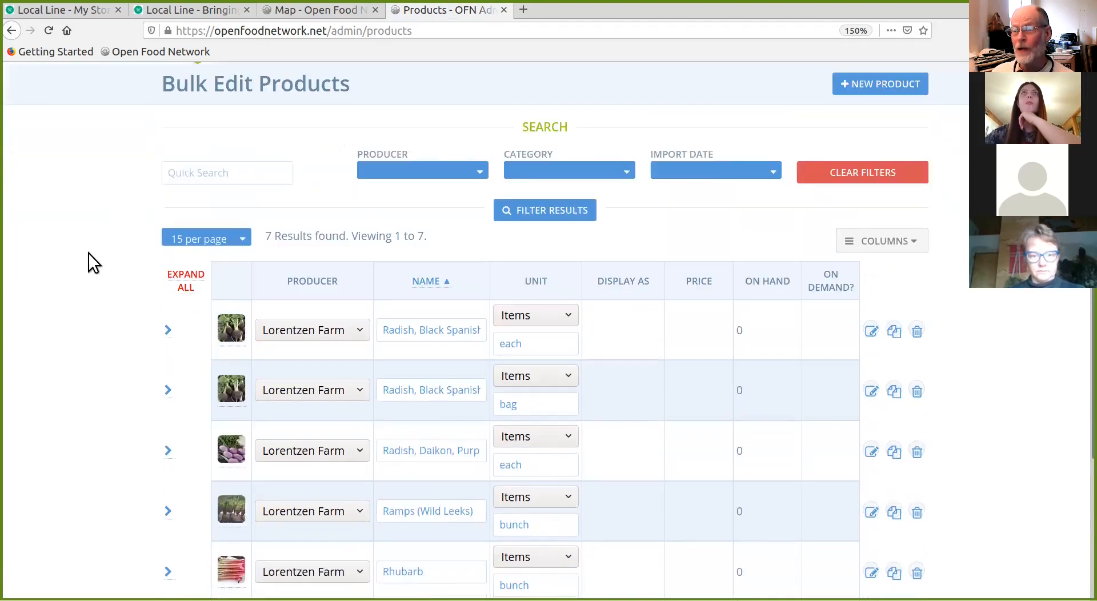
scroll(88, 255, down, 1)
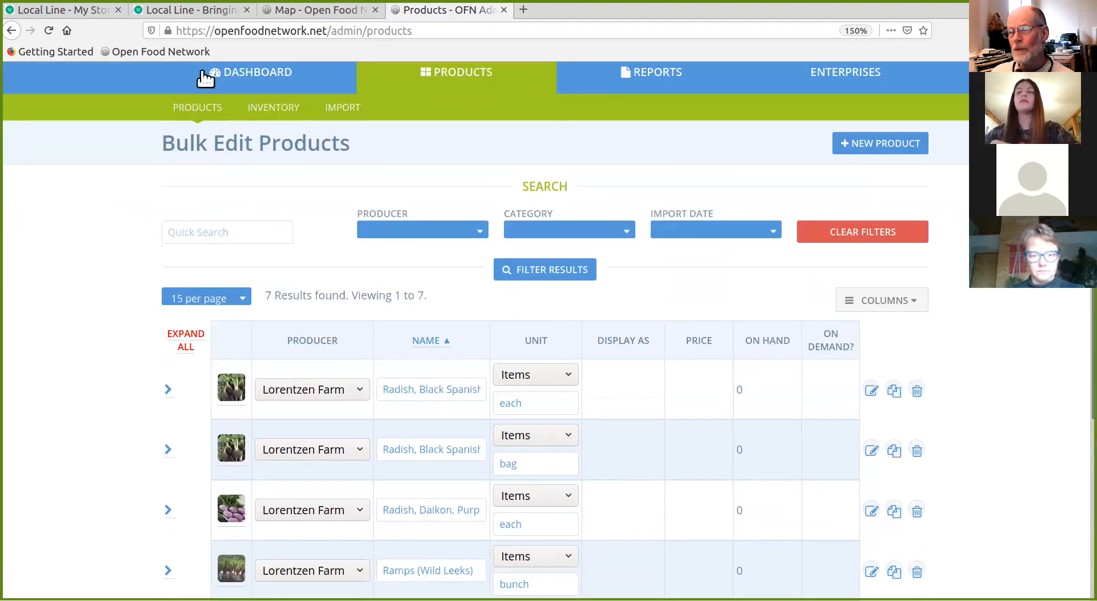
- Start a new product with Lorentzen Farm as supplier and Items as unit size
click(879, 146)
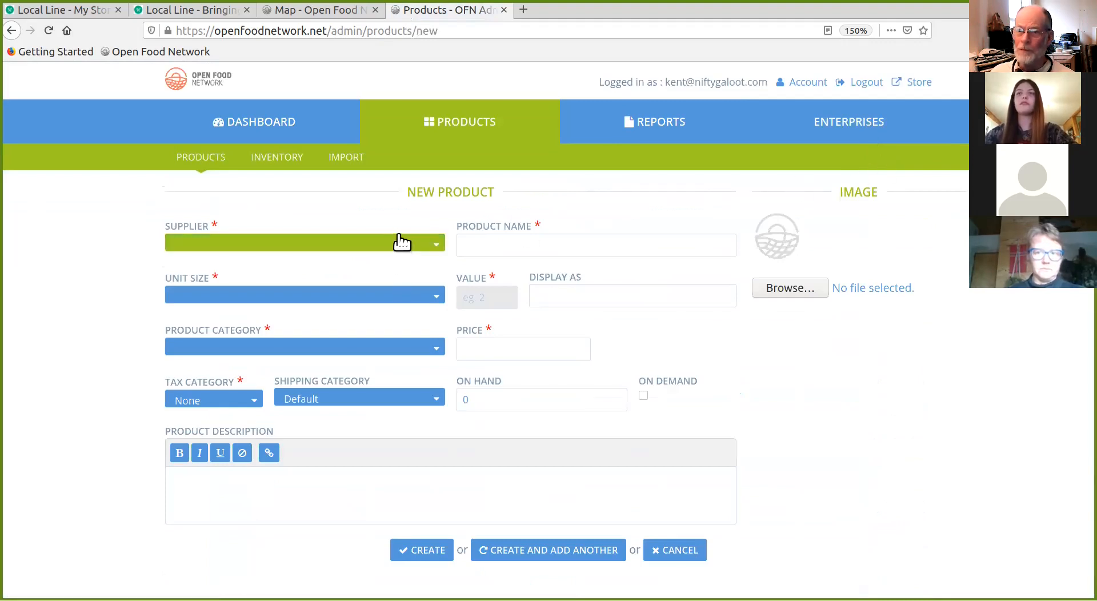
click(438, 244)
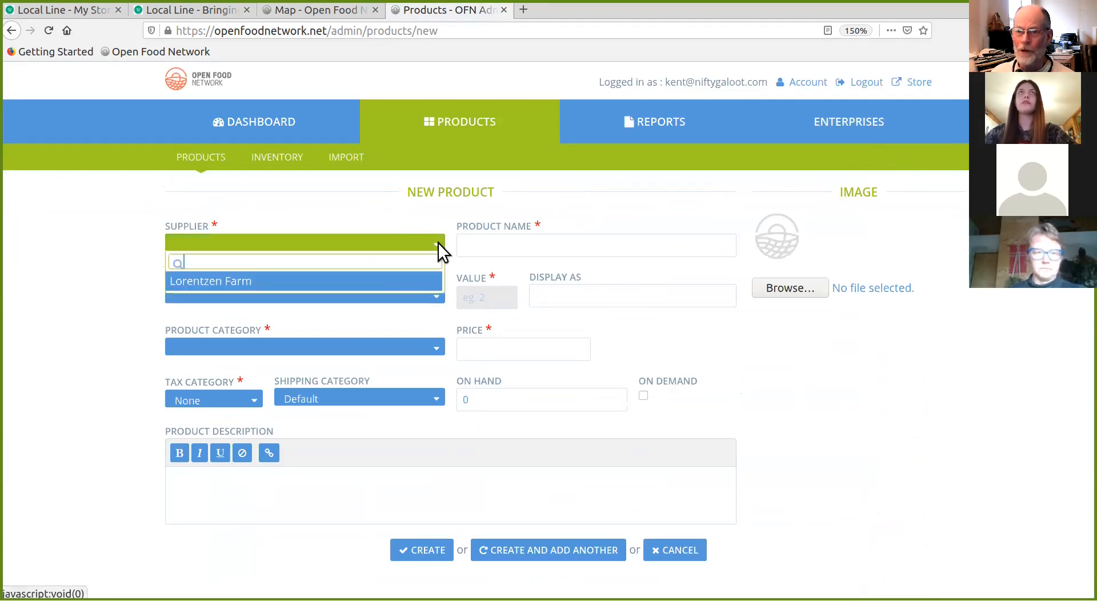
click(388, 280)
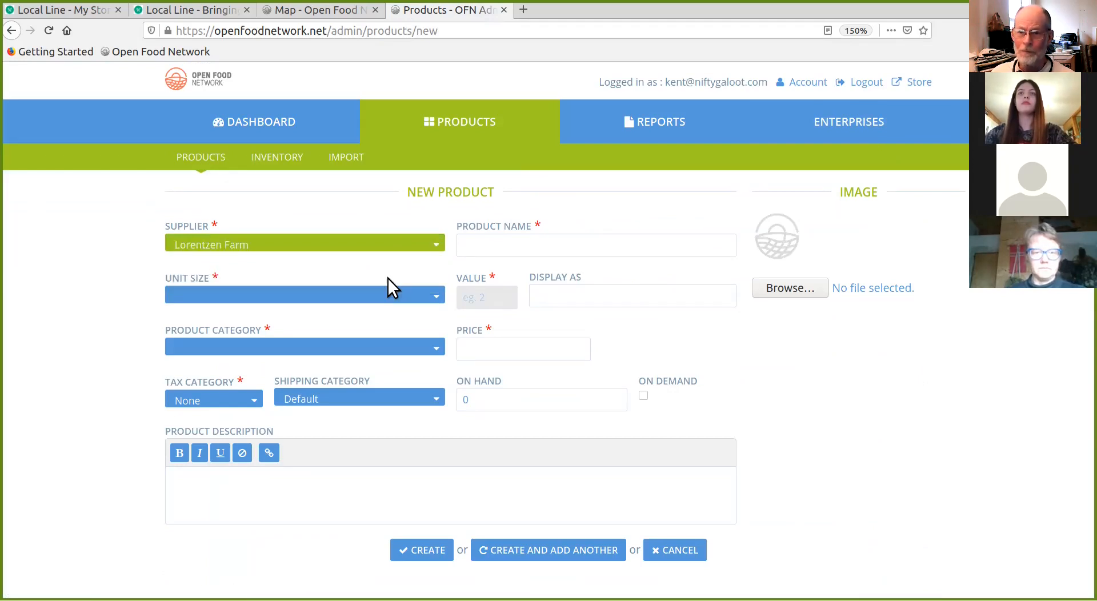
click(437, 298)
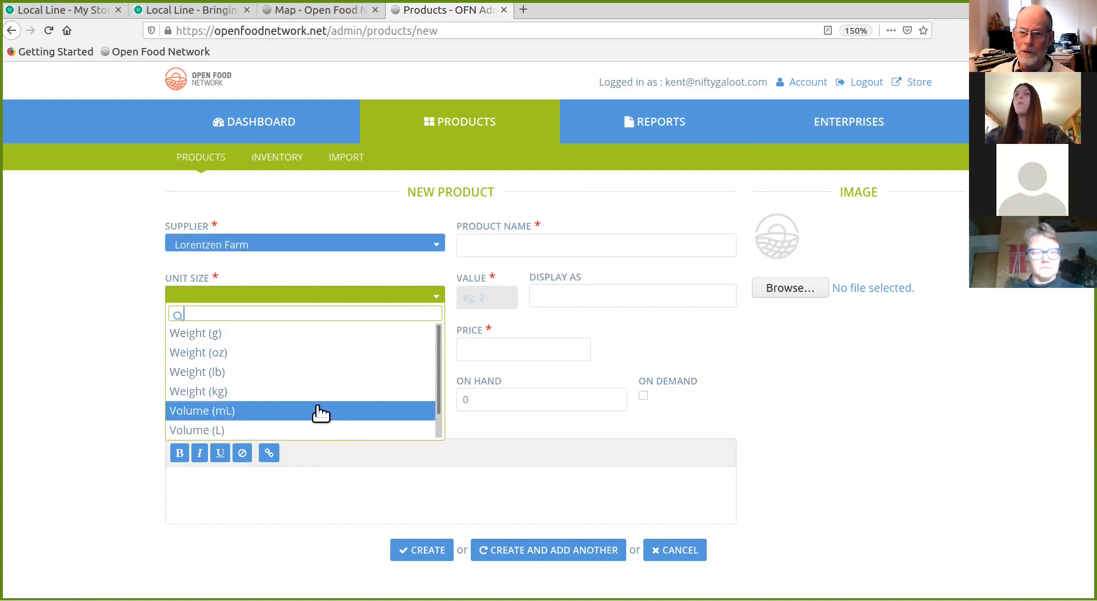
scroll(284, 429, down, 1)
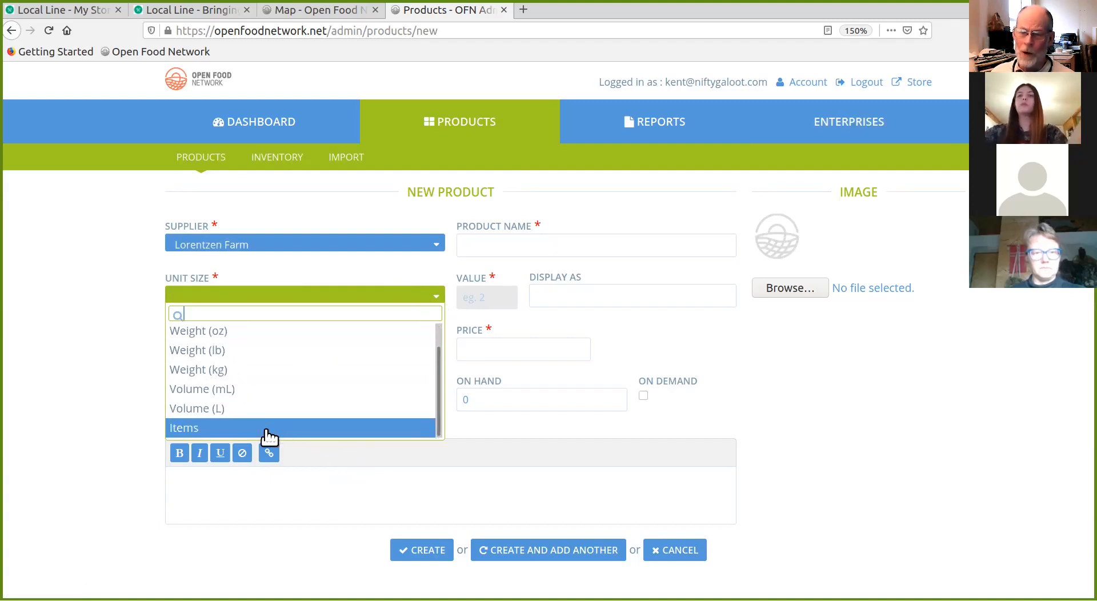
click(269, 437)
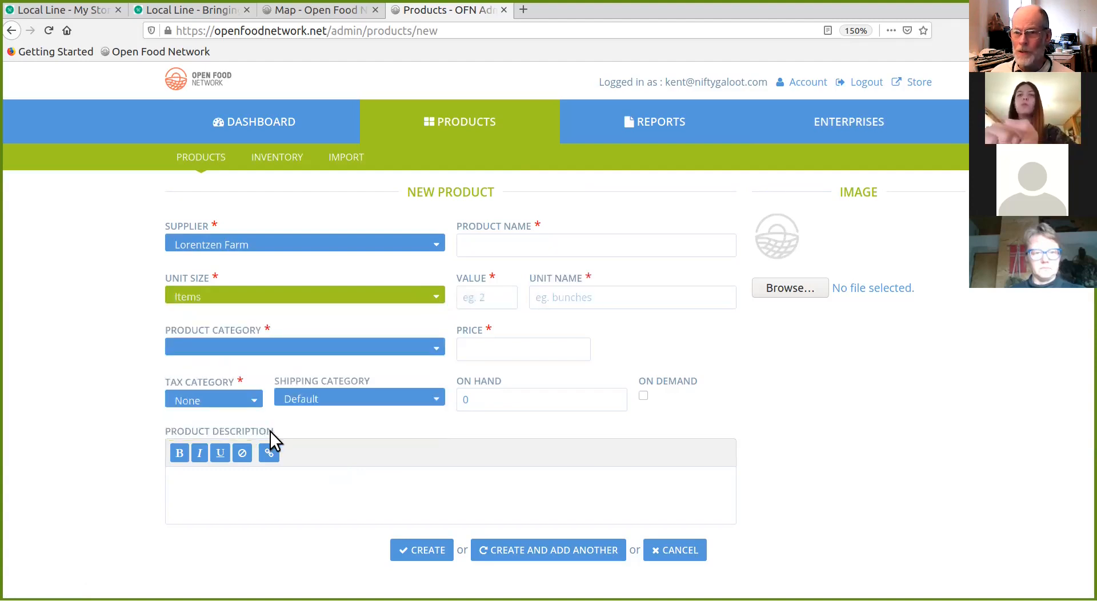
- Set the new product's category to Produce
click(434, 351)
scroll(366, 423, down, 1)
scroll(369, 426, down, 5)
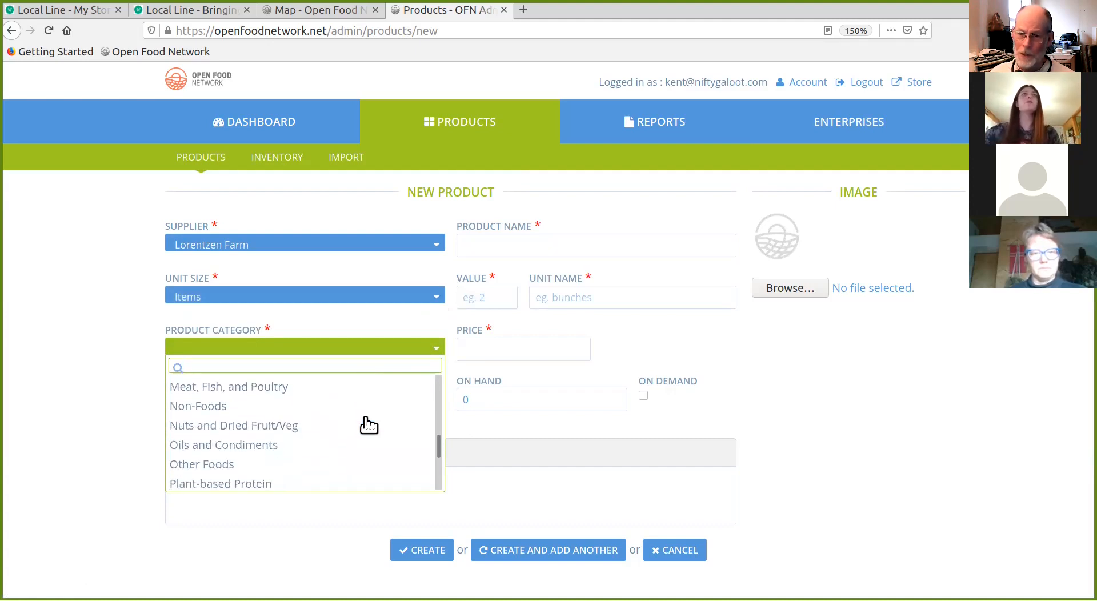
scroll(369, 426, down, 4)
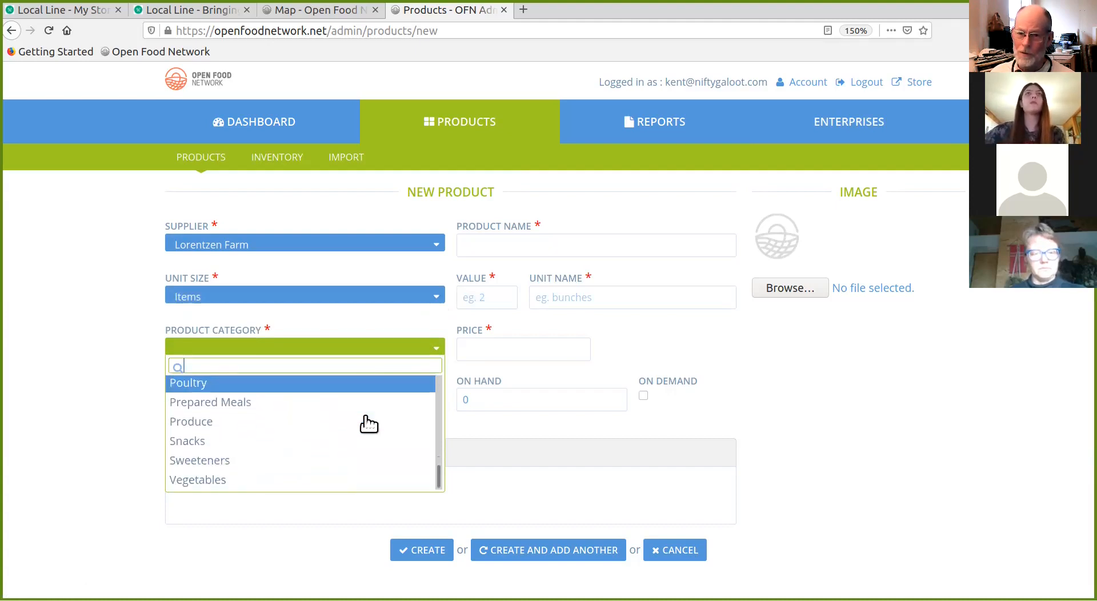
click(240, 422)
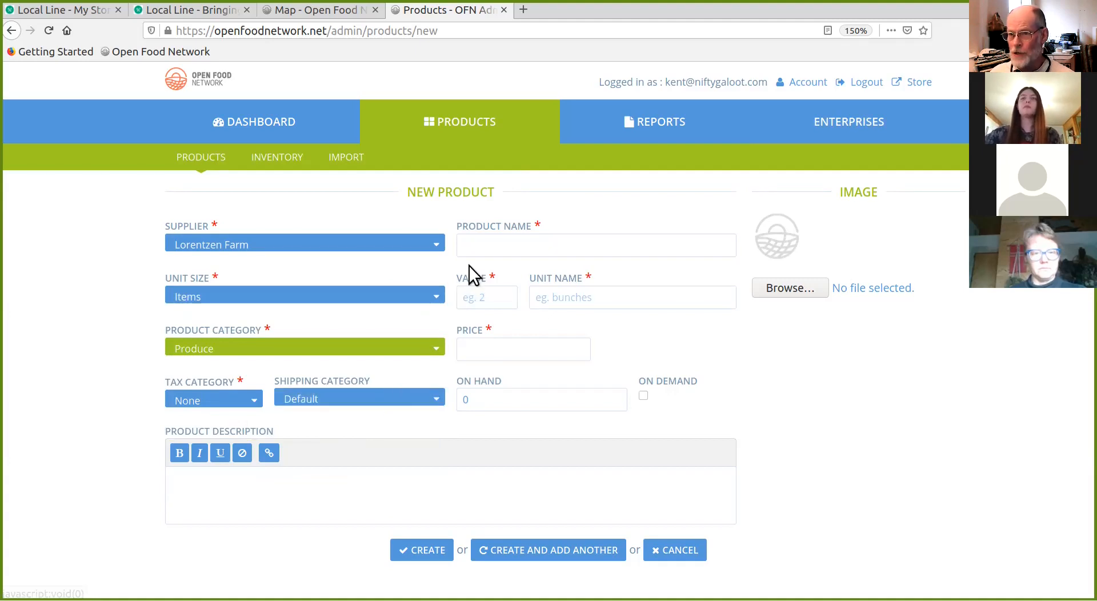
- Name the new product "Artizan Tomatoes"
click(480, 239)
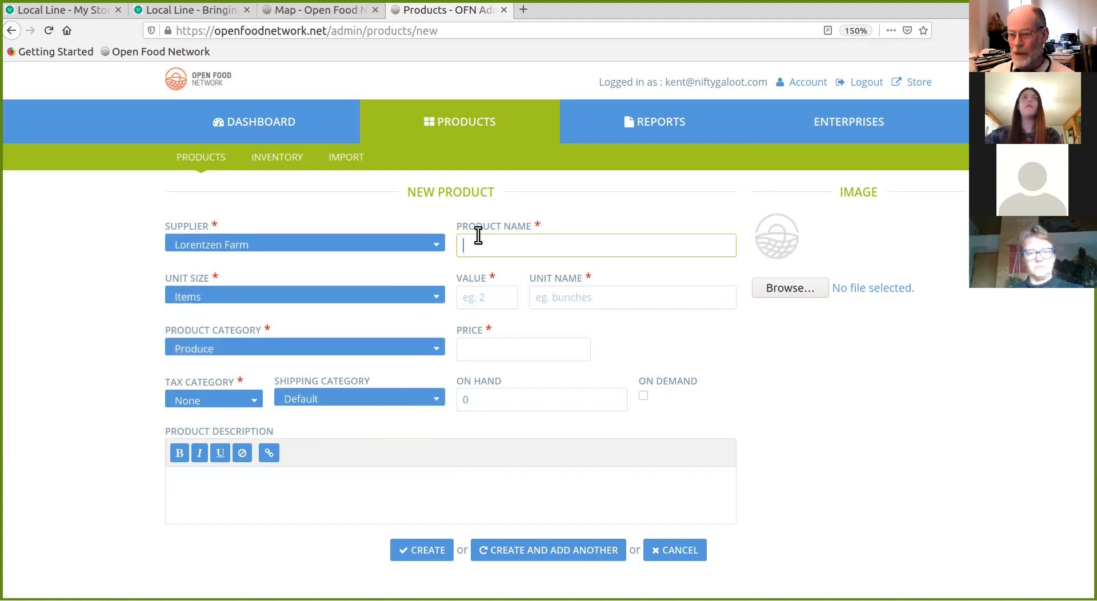
text(A)
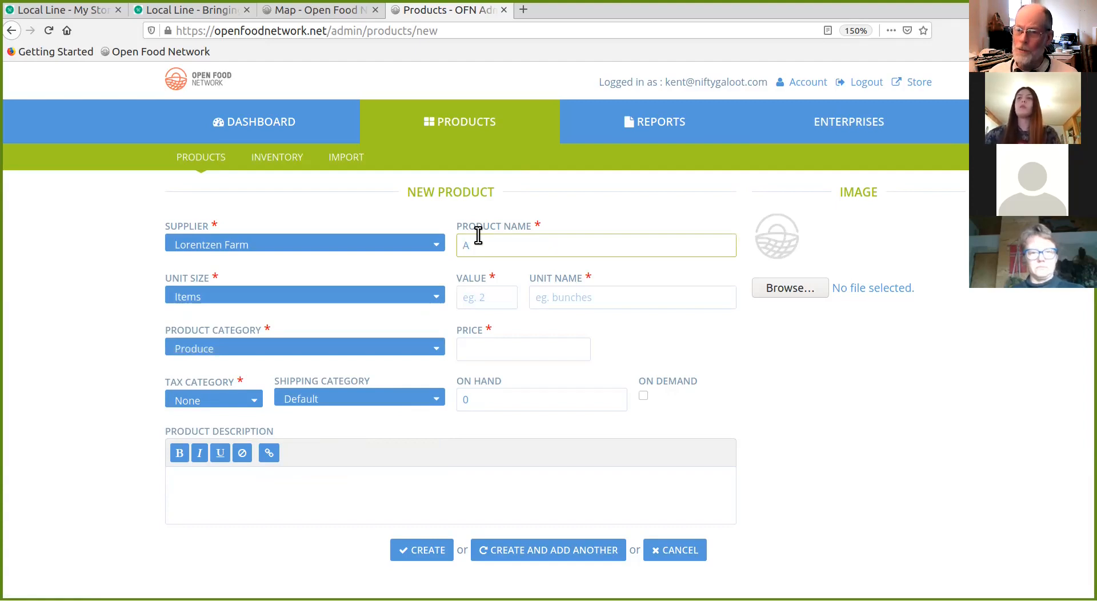
text(rtizan Tomatoes)
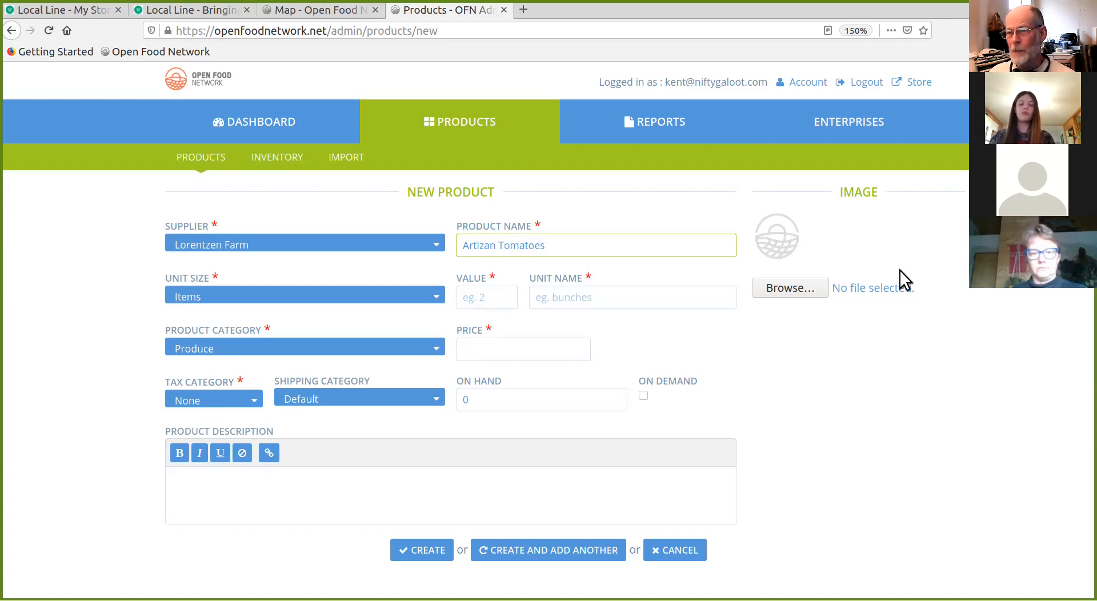
- Attach Artisan_Tomato.jpg as the product image and enter the description "Flavors and colors of Artisan Tomatoes"
click(812, 285)
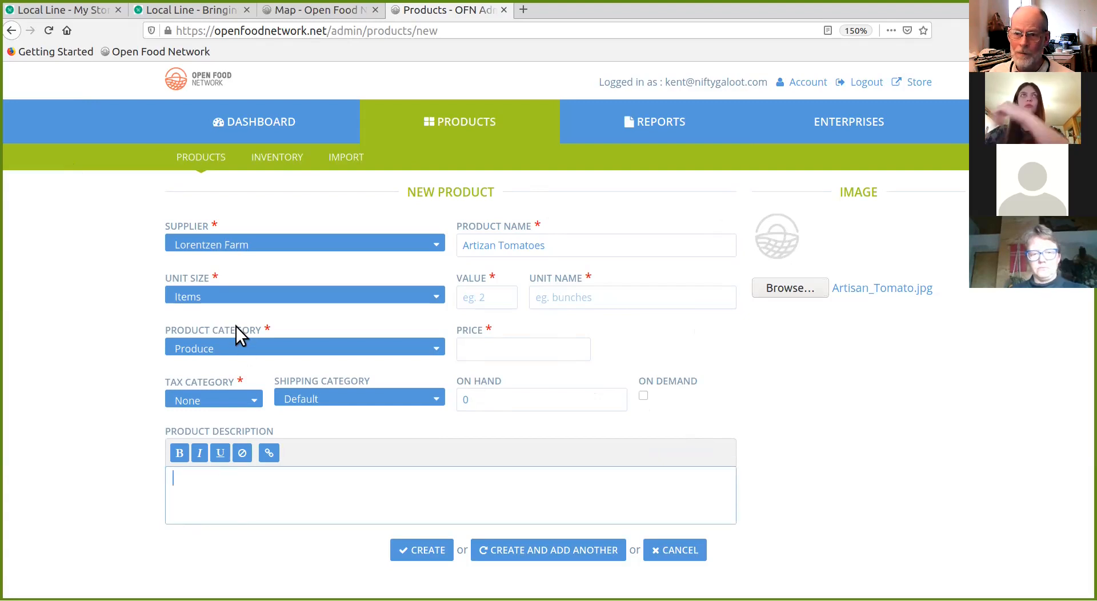
text(Flavors and colors of Artisan Tomatoes)
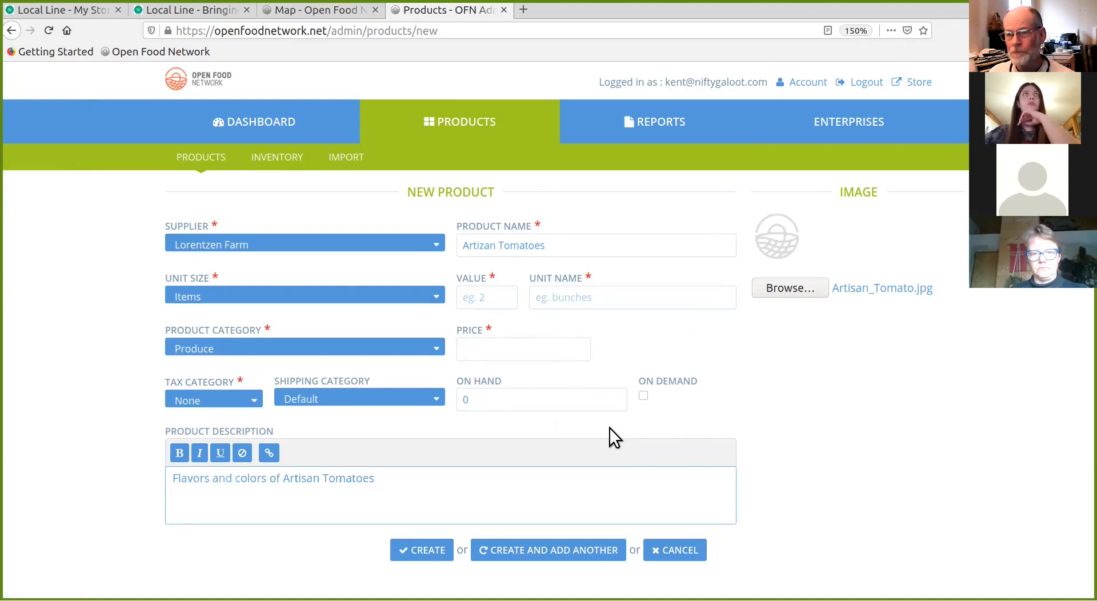
click(492, 296)
text(11111111111111111111111)
click(561, 298)
text(11111111111111111111111111111111)
- Clear the stray digits from the unit value and set it to 1
click(508, 296)
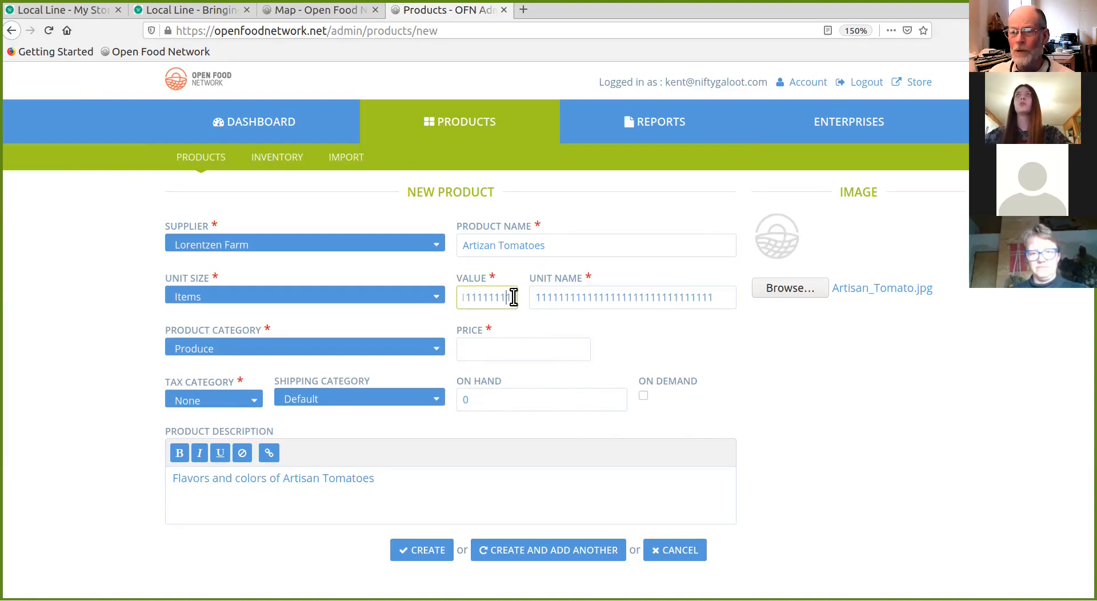
key(BackSpace)
key(BackSpace)
key(BackSpace)
key(BackSpace)
key(BackSpace)
key(BackSpace)
key(BackSpace)
key(BackSpace)
key(BackSpace)
key(BackSpace)
key(BackSpace)
key(BackSpace)
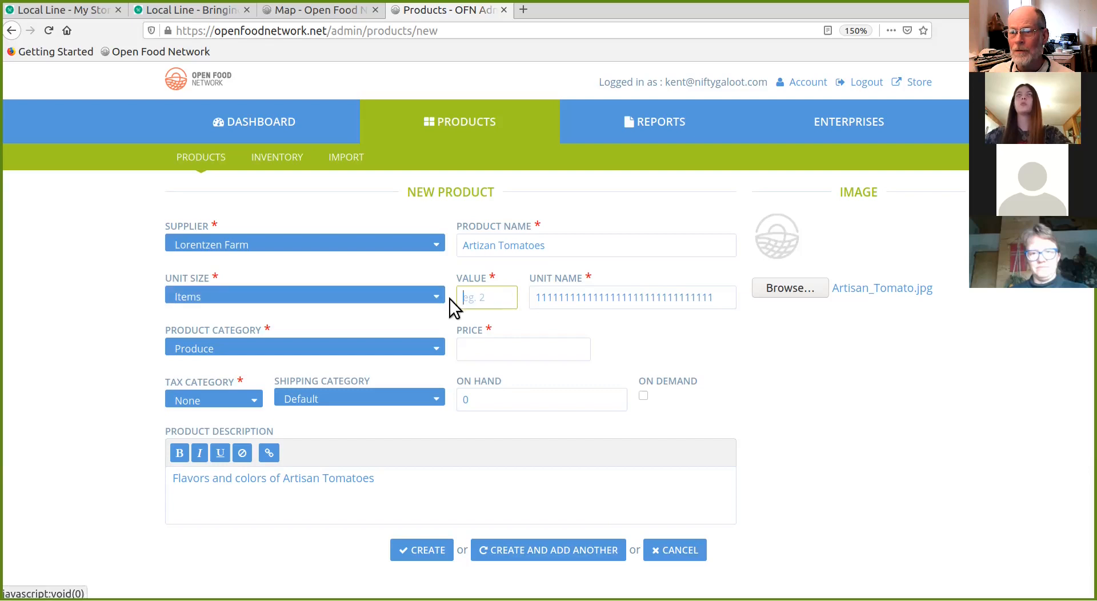
text(1)
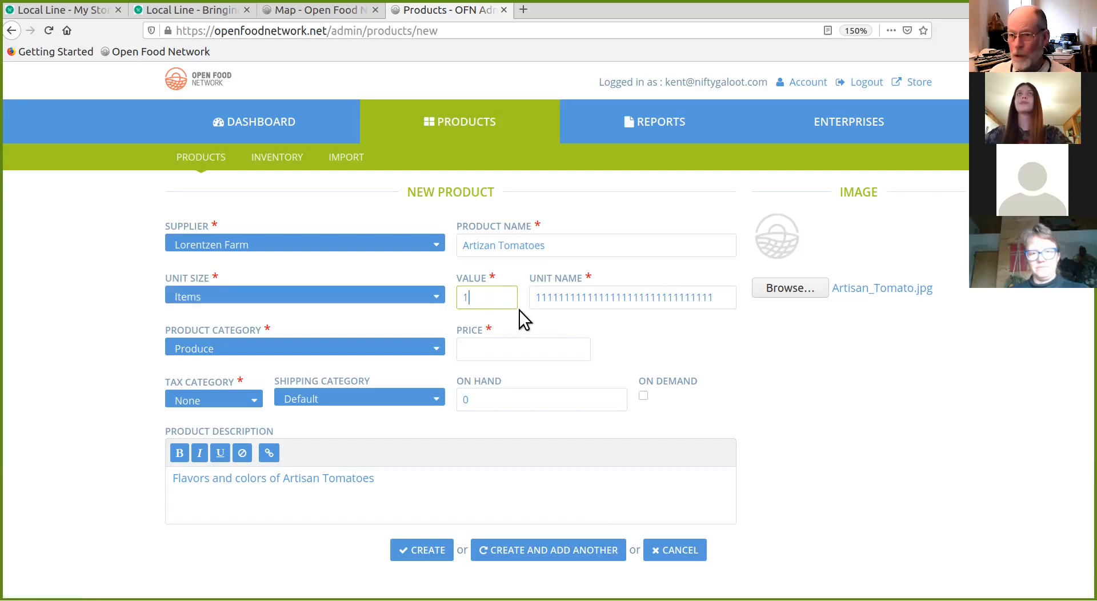
- Replace the stray digits in the unit name with "Pint"
click(573, 299)
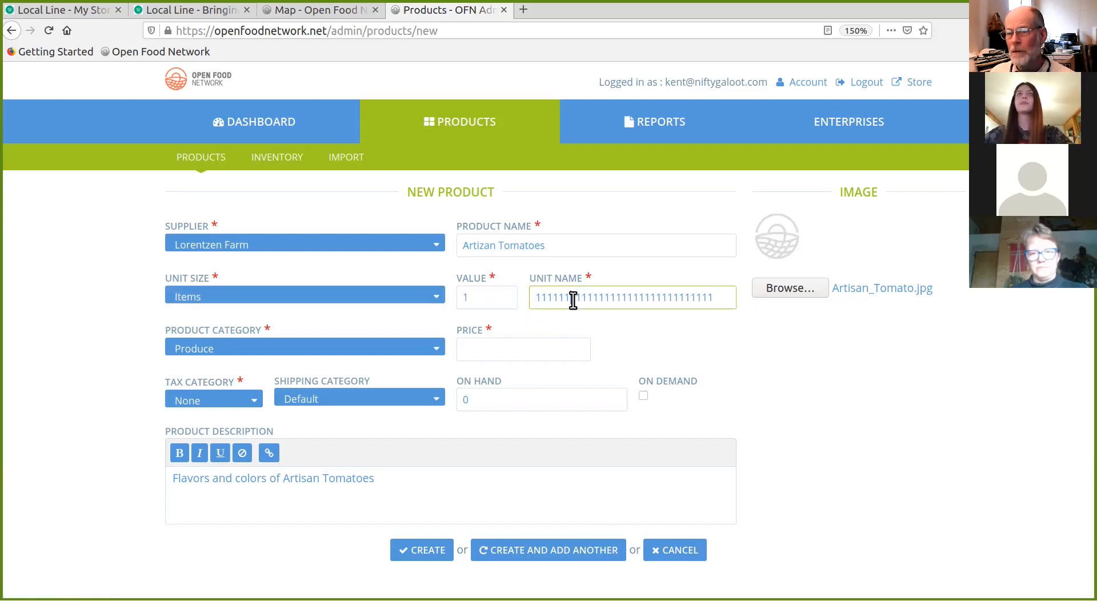
double_click(573, 299)
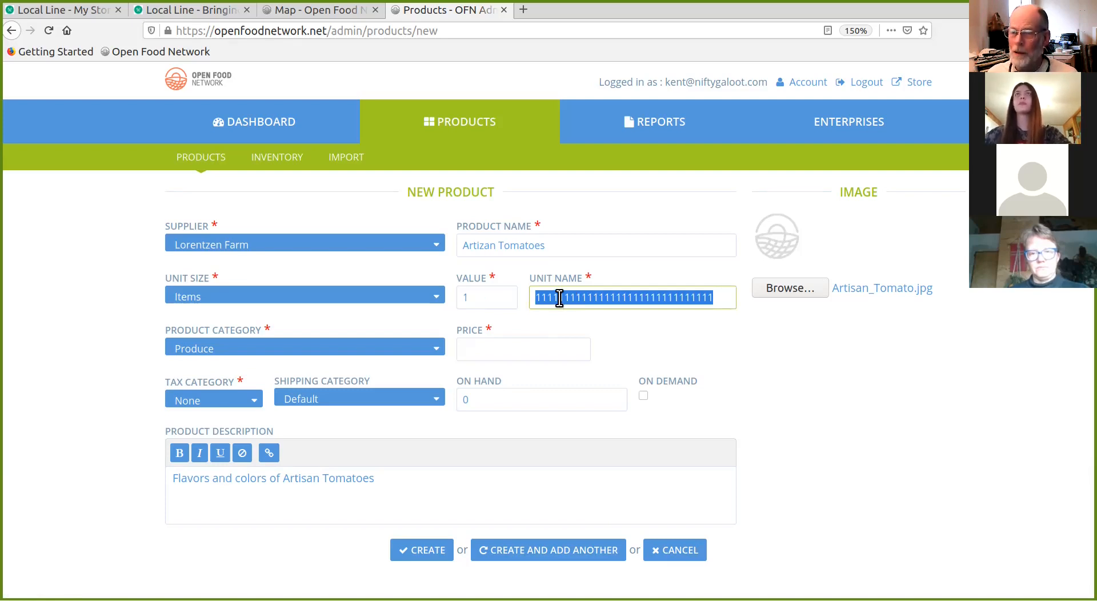
text(Pint)
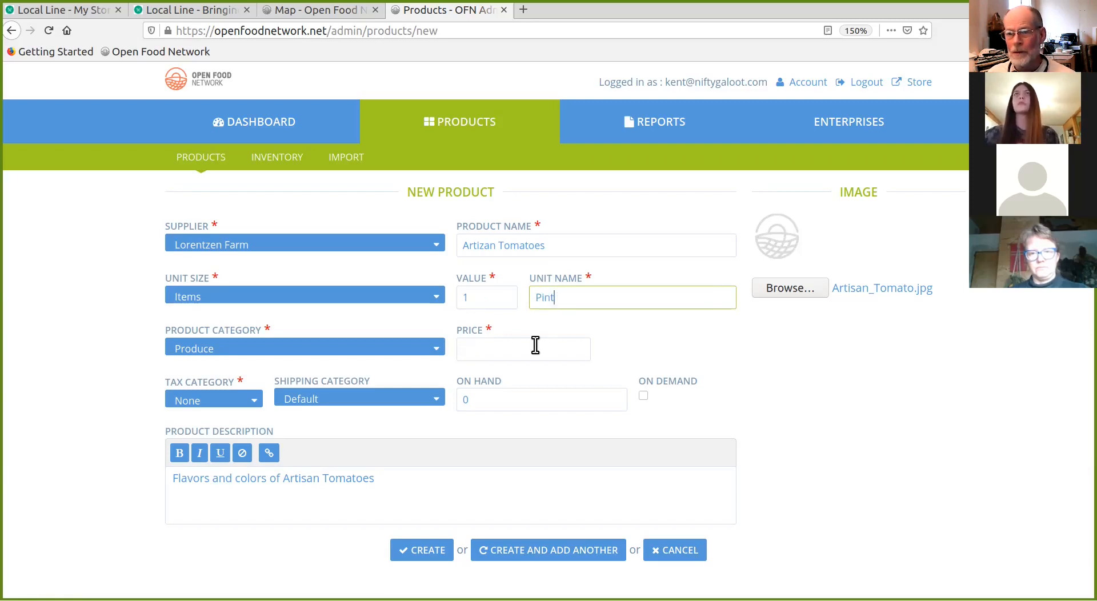
- Set the Artizan Tomatoes price to 4 and create the product
click(487, 347)
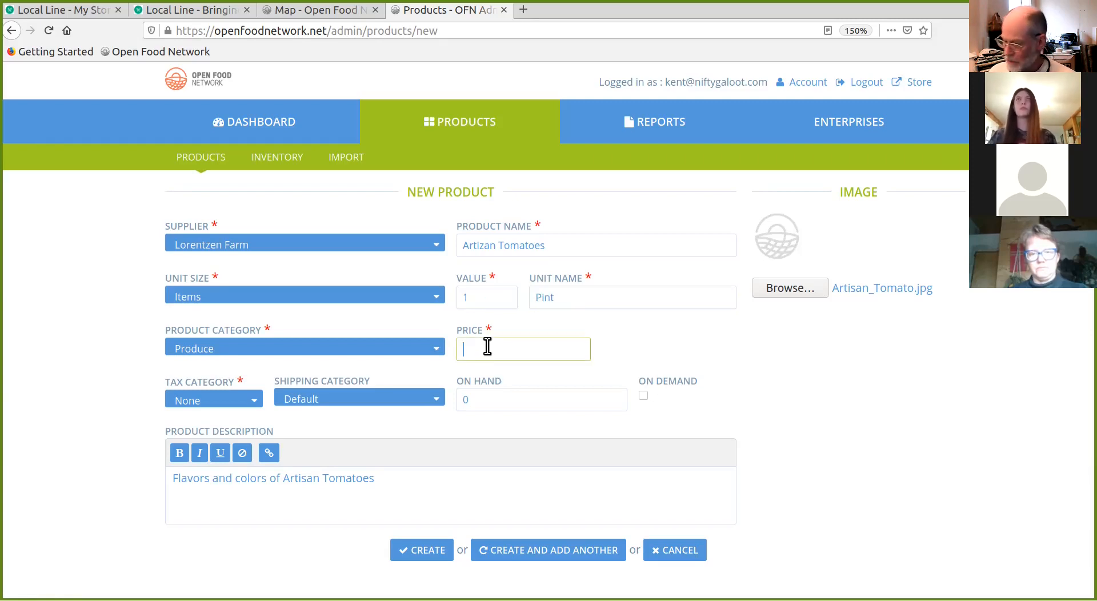
text(4)
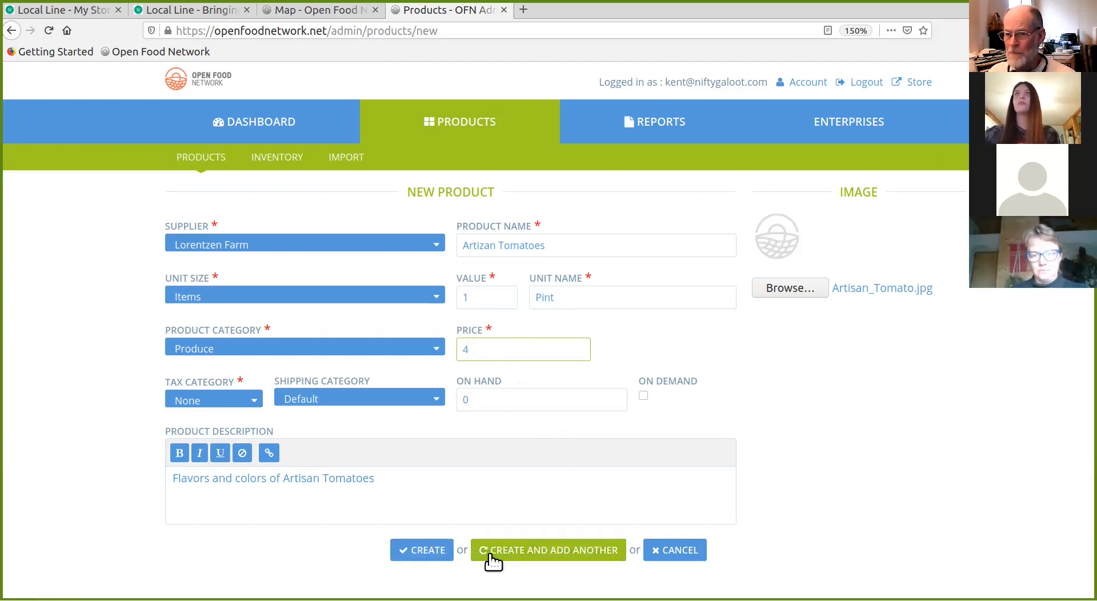
click(423, 557)
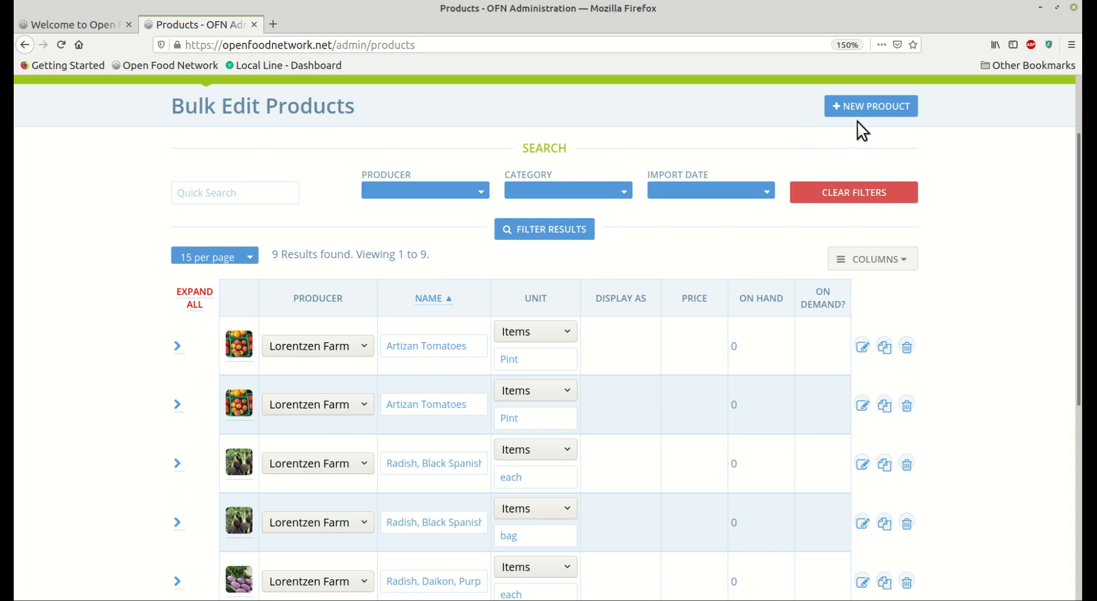
- Start a new product named "Radish, French Breakfast" with Lorentzen Farm as the supplier
click(882, 110)
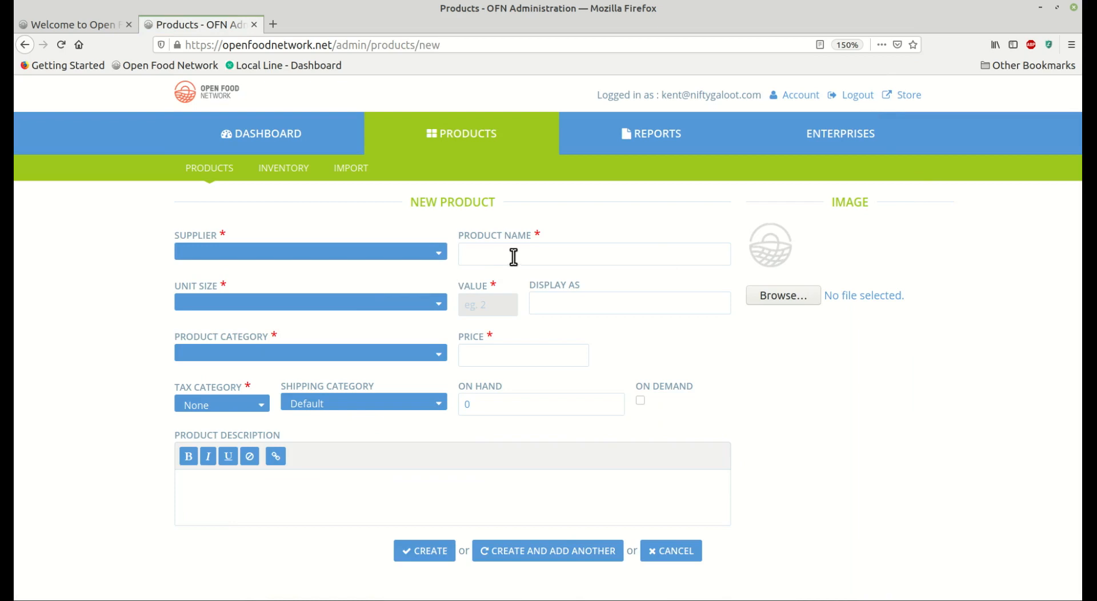
click(491, 254)
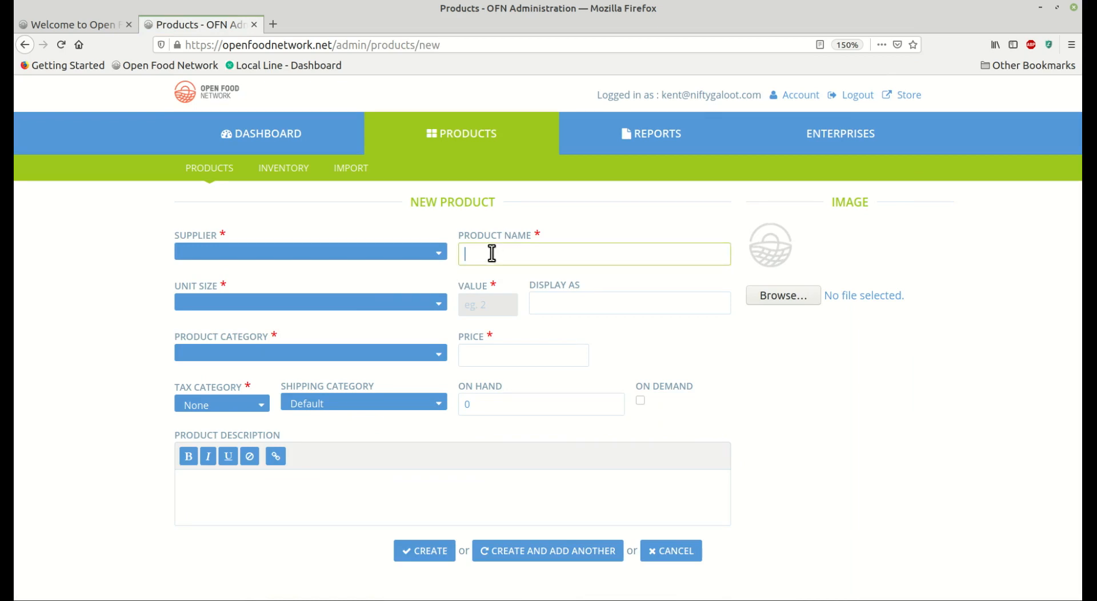
text(Radish, French Breakfast)
click(413, 251)
click(407, 289)
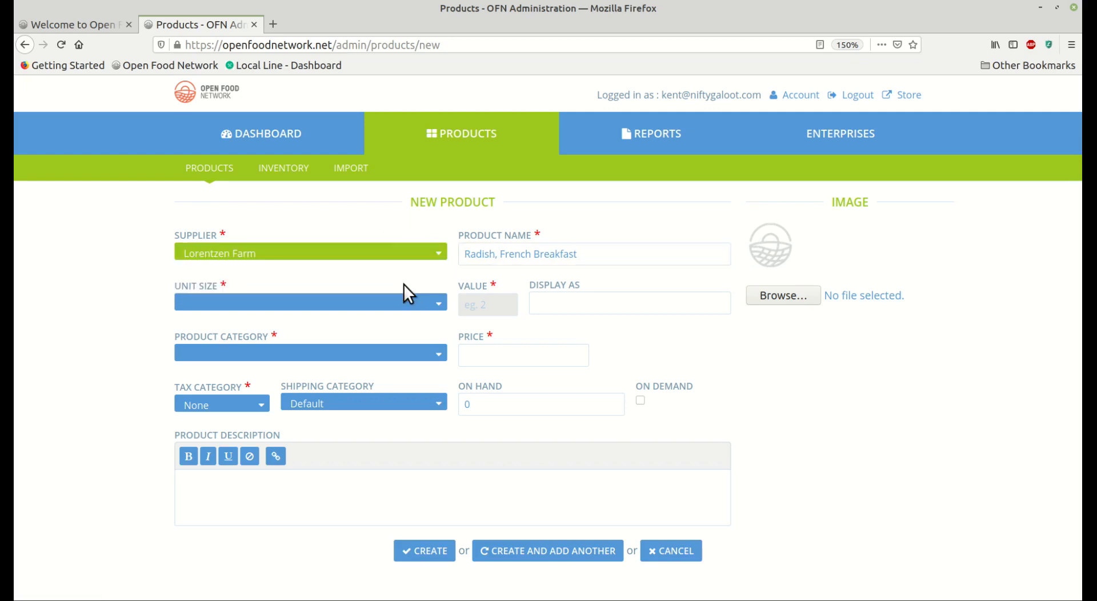
- Set the radish's unit size to Items and its product category to Vegetables
click(441, 306)
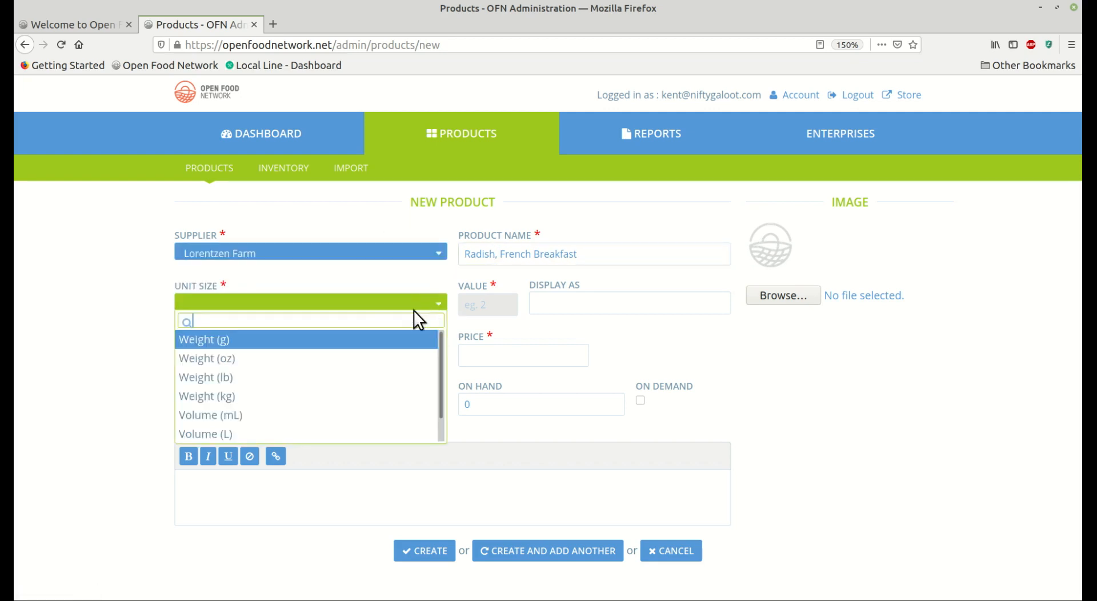
scroll(298, 400, down, 2)
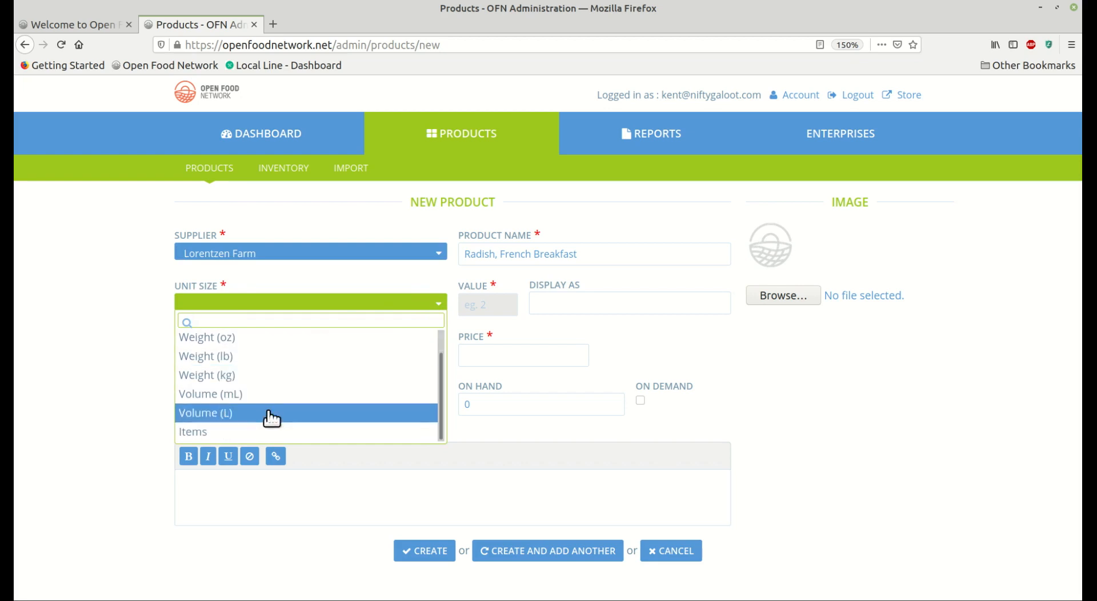
click(235, 434)
click(426, 353)
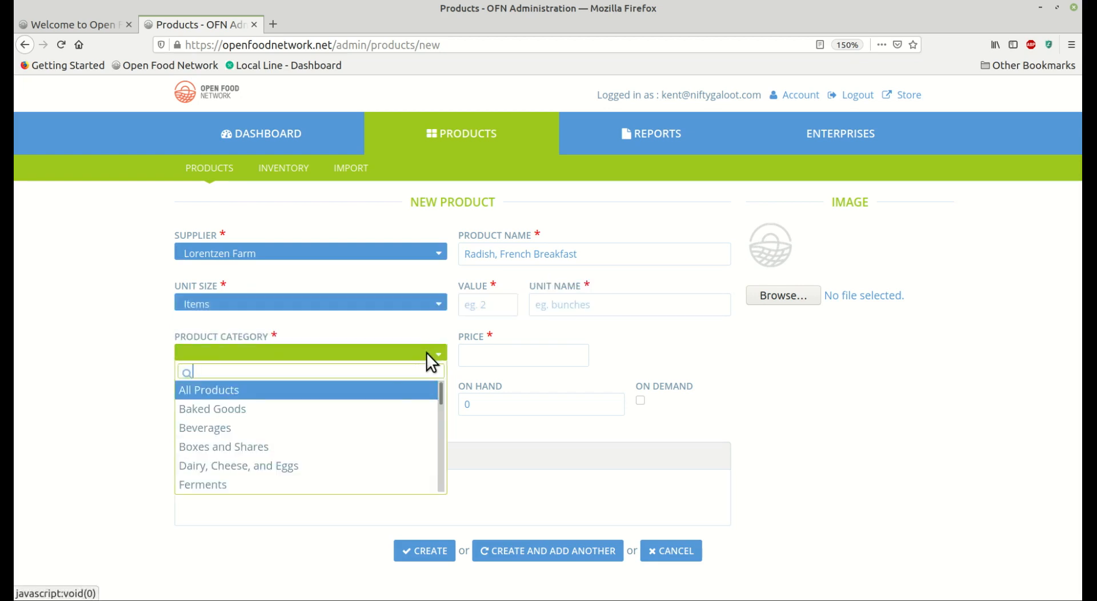
scroll(393, 401, down, 6)
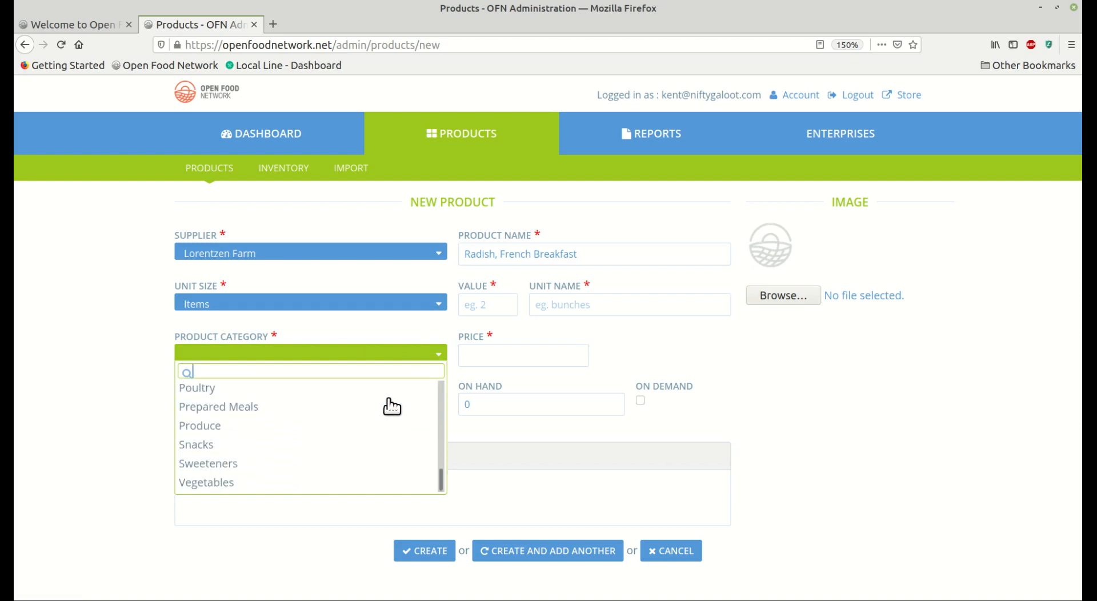
click(221, 483)
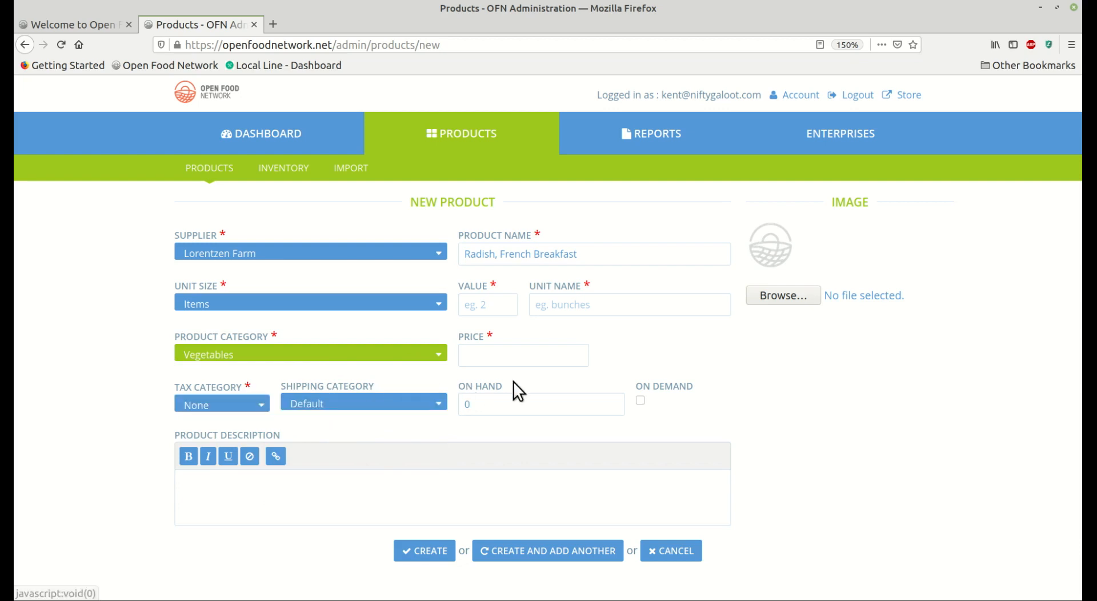
- Give the radish a unit value of 1, the unit name "Bunch" and a price of 2
click(498, 303)
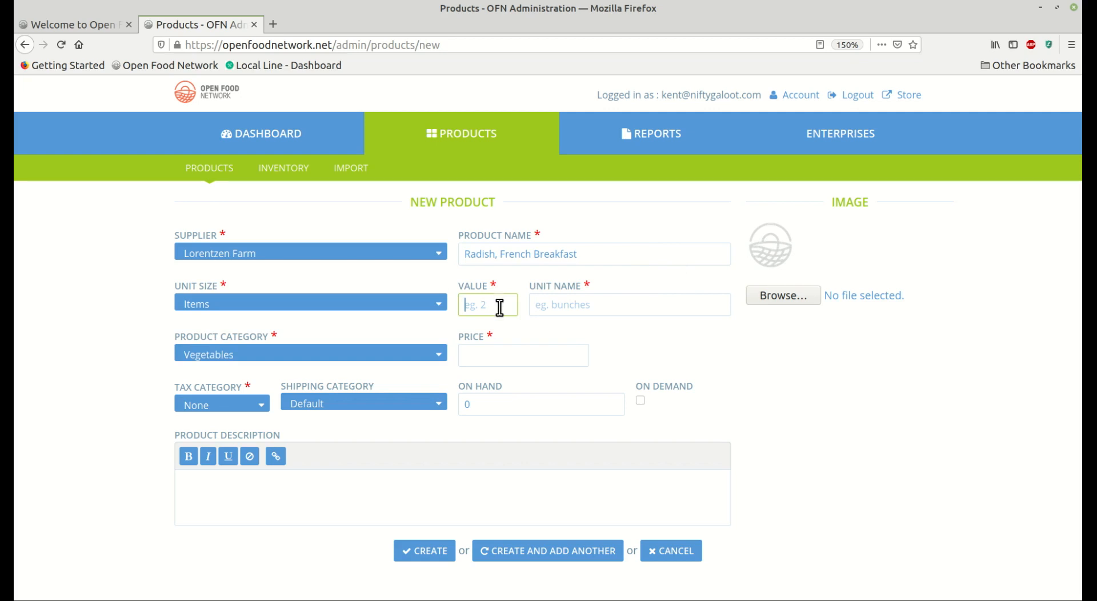
text(1)
click(605, 302)
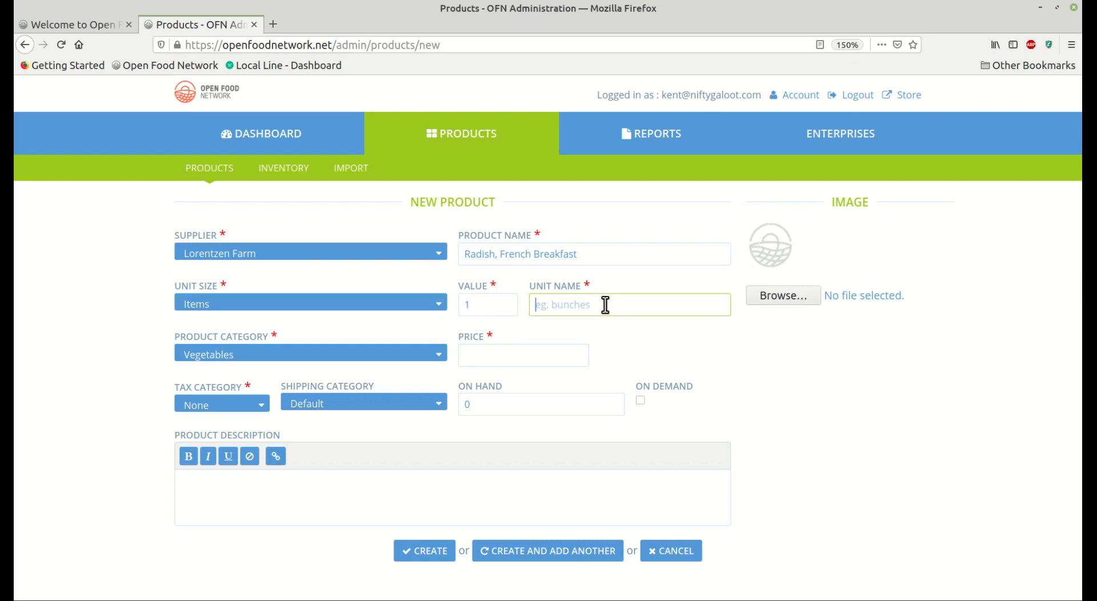
text(Bunch)
click(536, 358)
text(2)
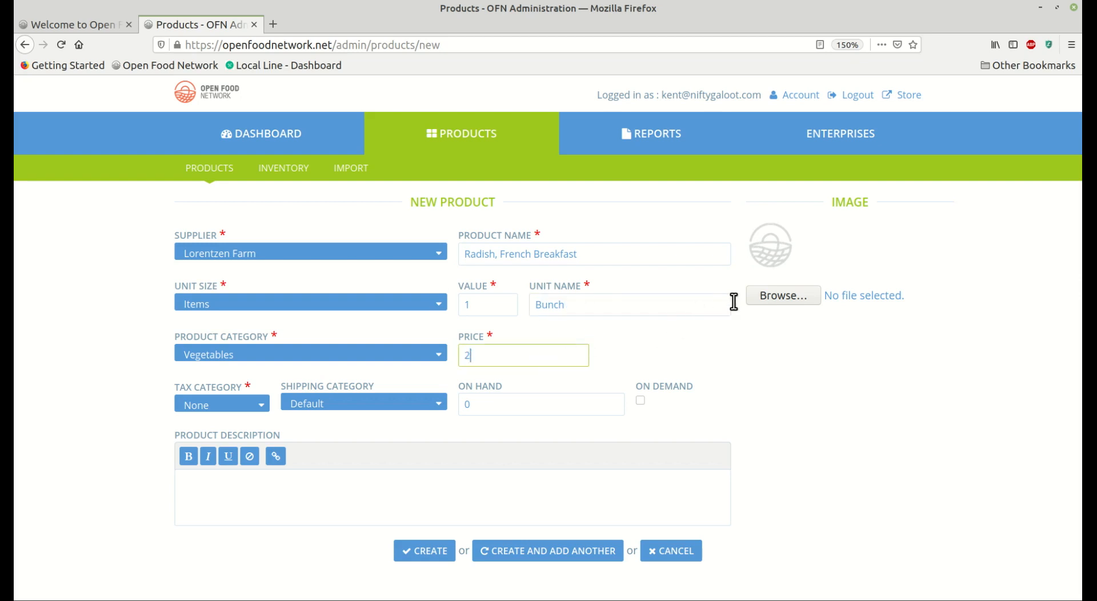
- Attach French Breakfast.jpg as the product image and create the radish product
click(790, 299)
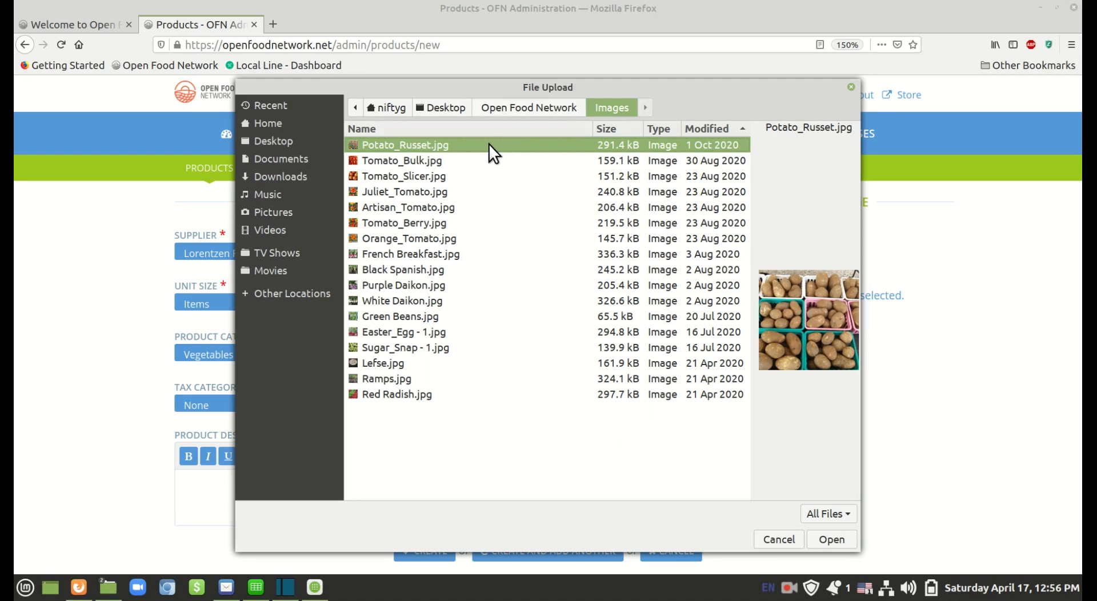
click(386, 254)
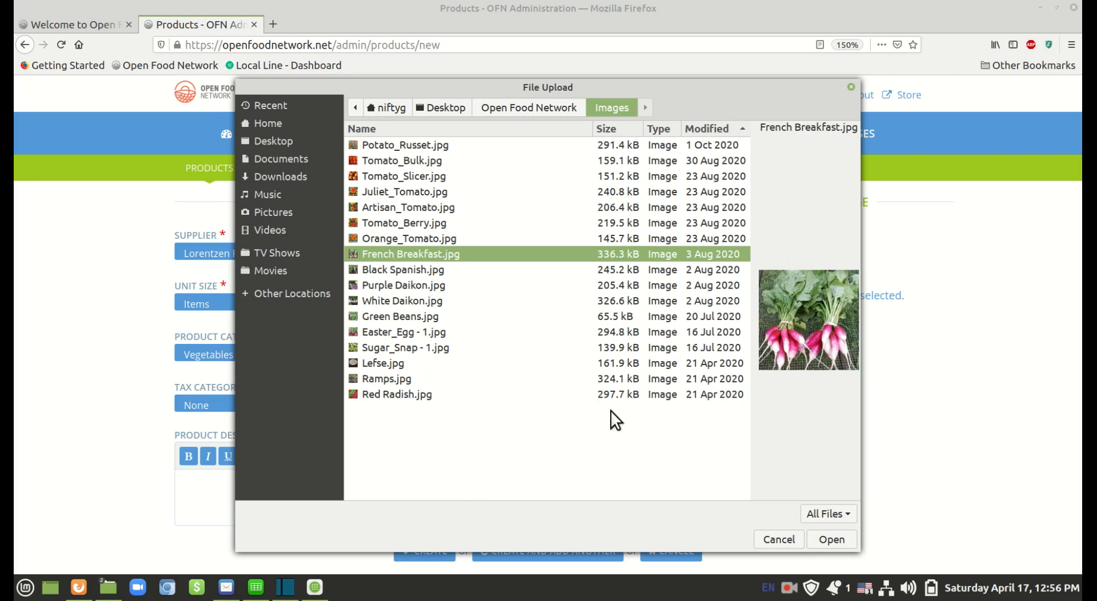
click(831, 540)
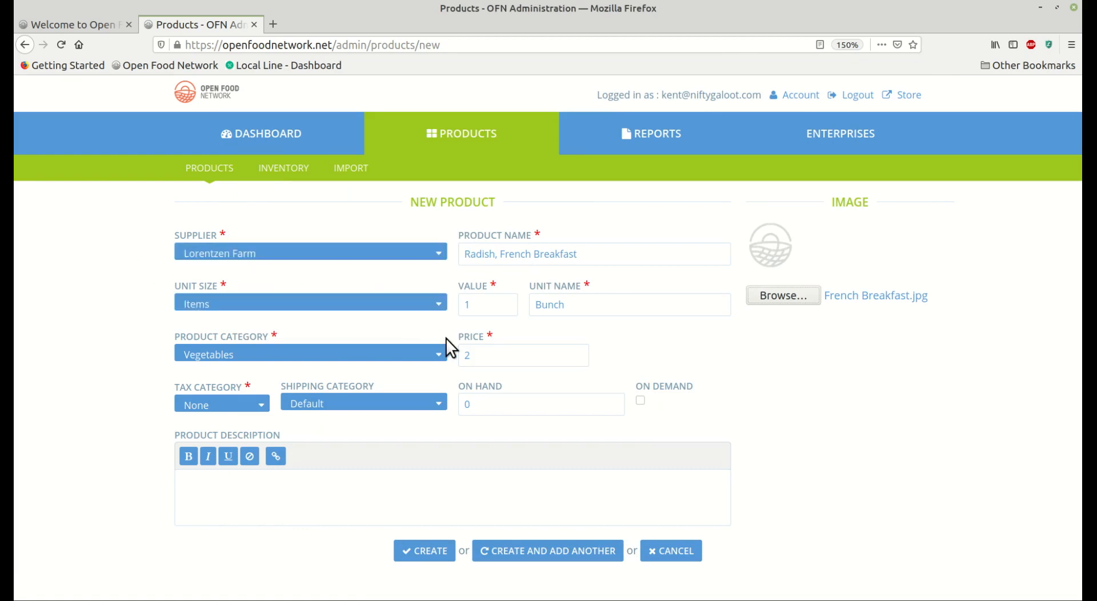
click(432, 555)
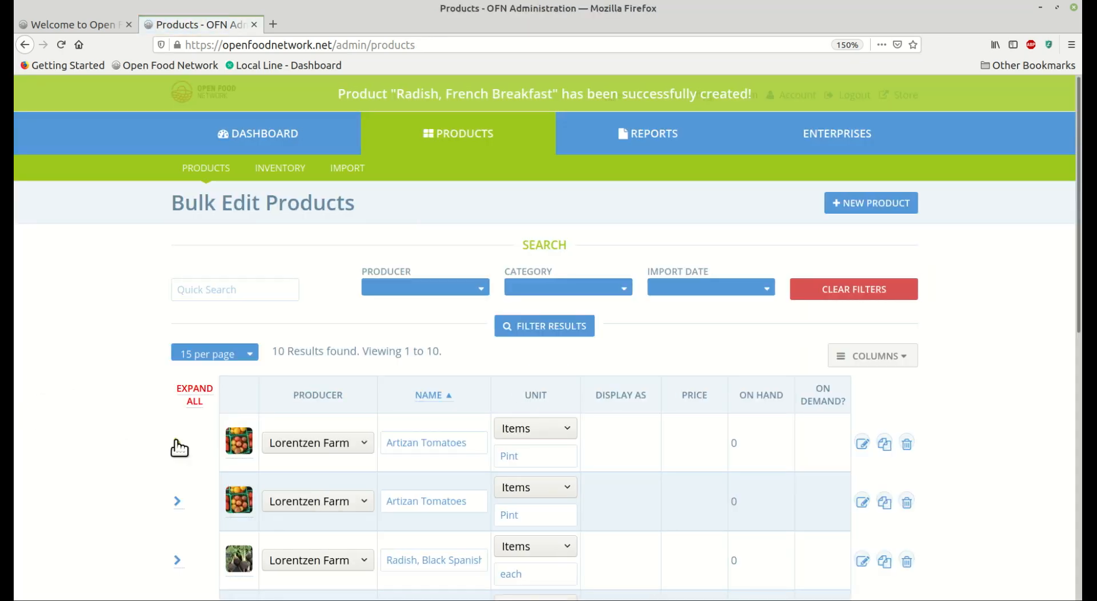
- Expand and collapse the French Breakfast radish entry in the product list to review its variant details
scroll(160, 427, down, 5)
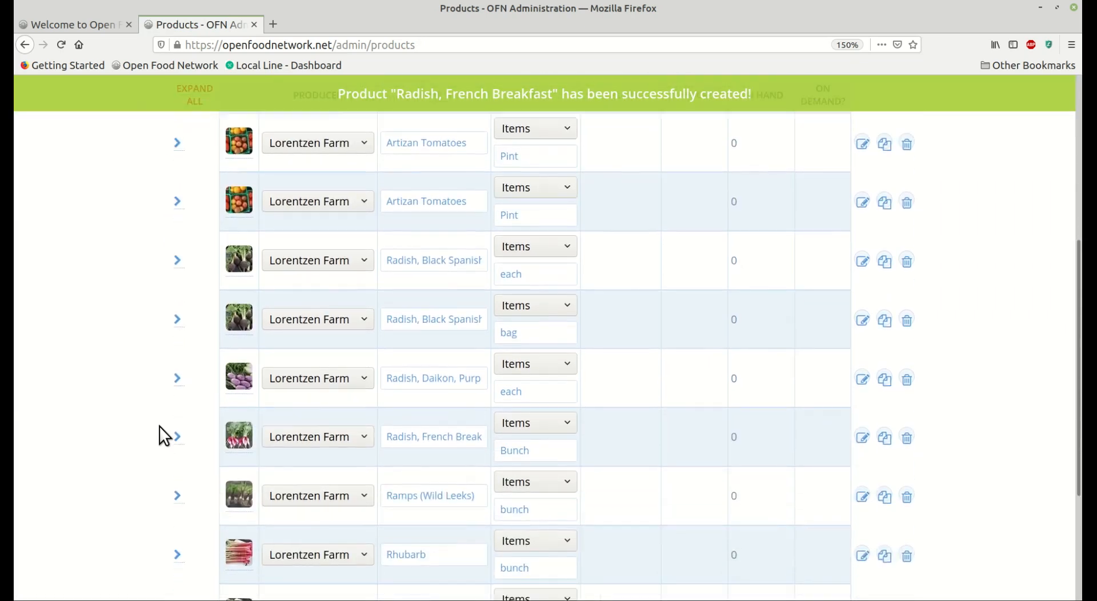
click(178, 401)
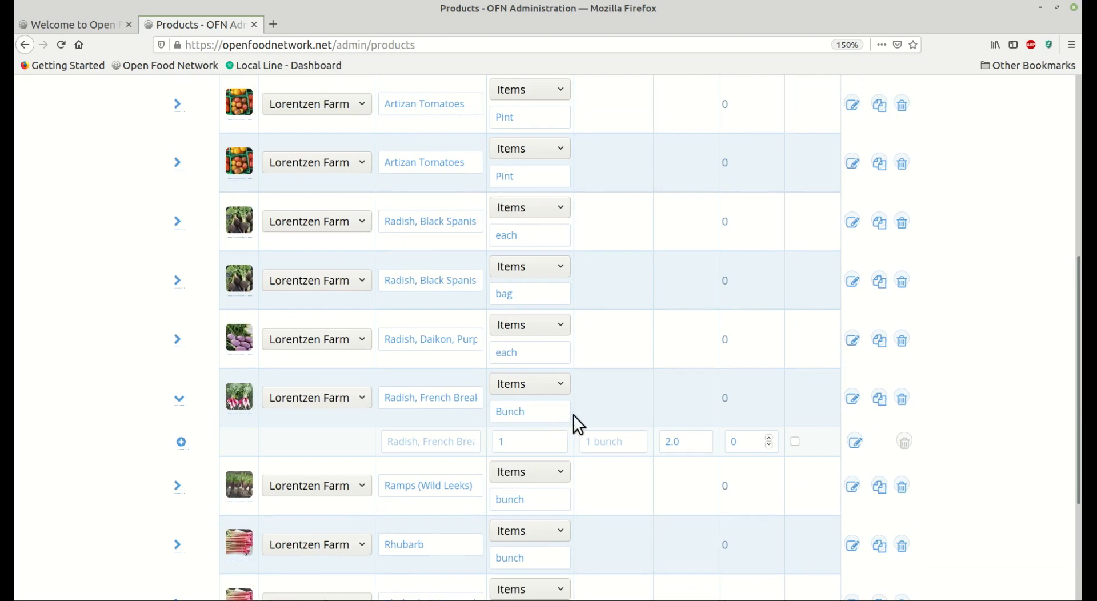
click(179, 399)
click(179, 400)
click(178, 398)
- Open the French Breakfast radish for editing, then switch to the LibreOffice Calc product list and copy its description from cell M21
click(852, 400)
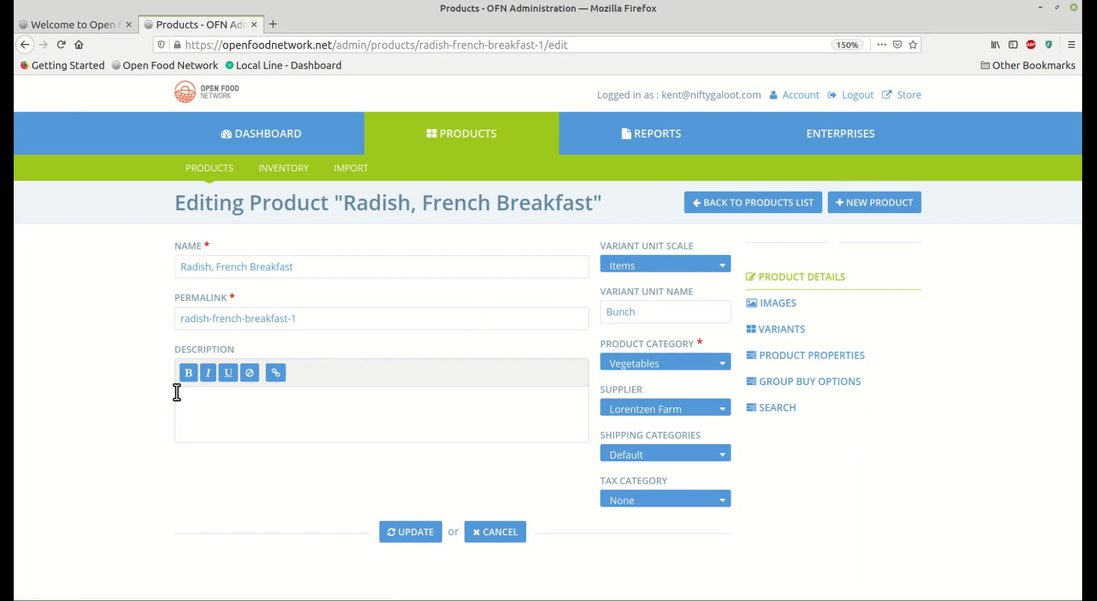
key(alt+Tab)
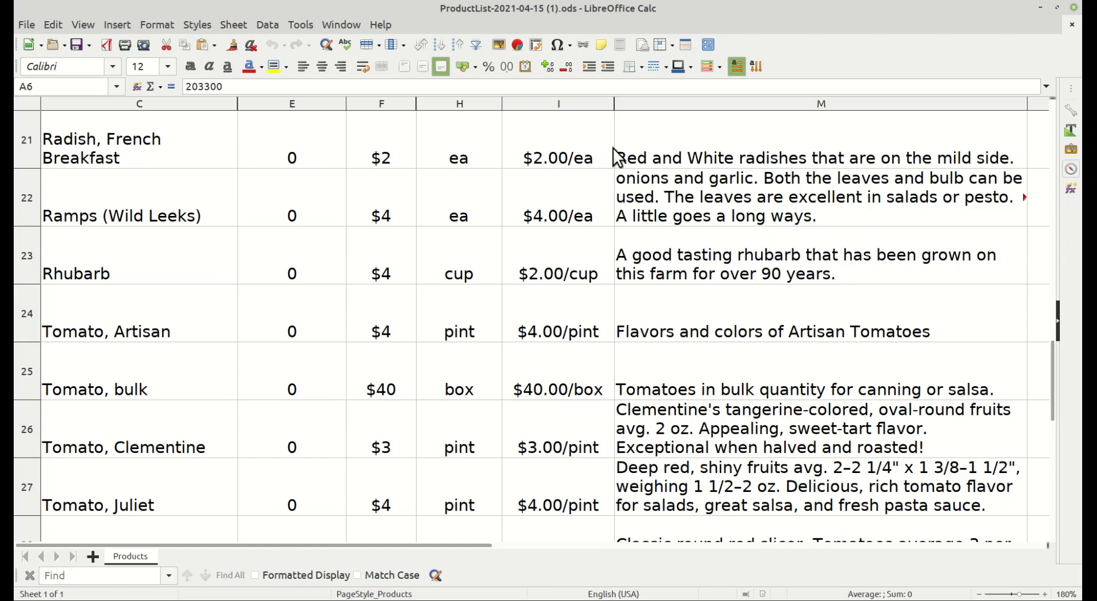
click(698, 154)
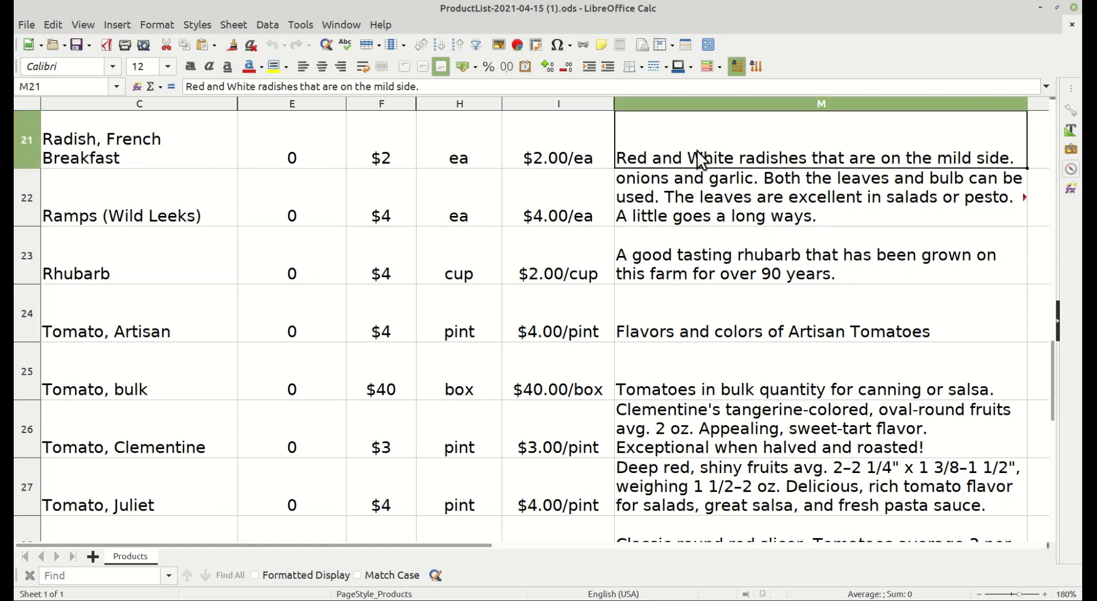
triple_click(699, 156)
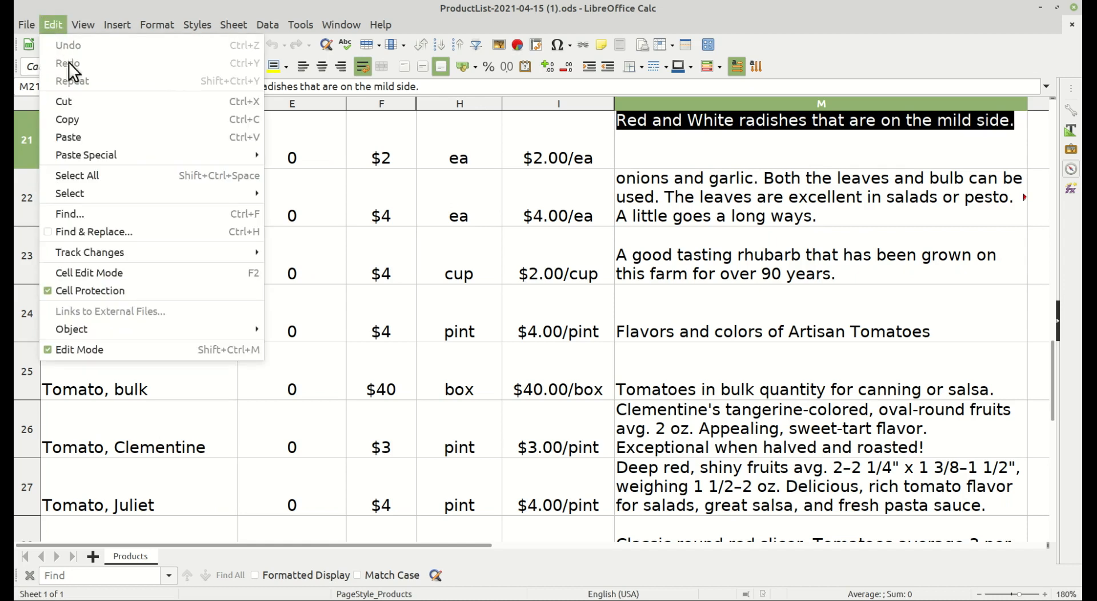
click(72, 117)
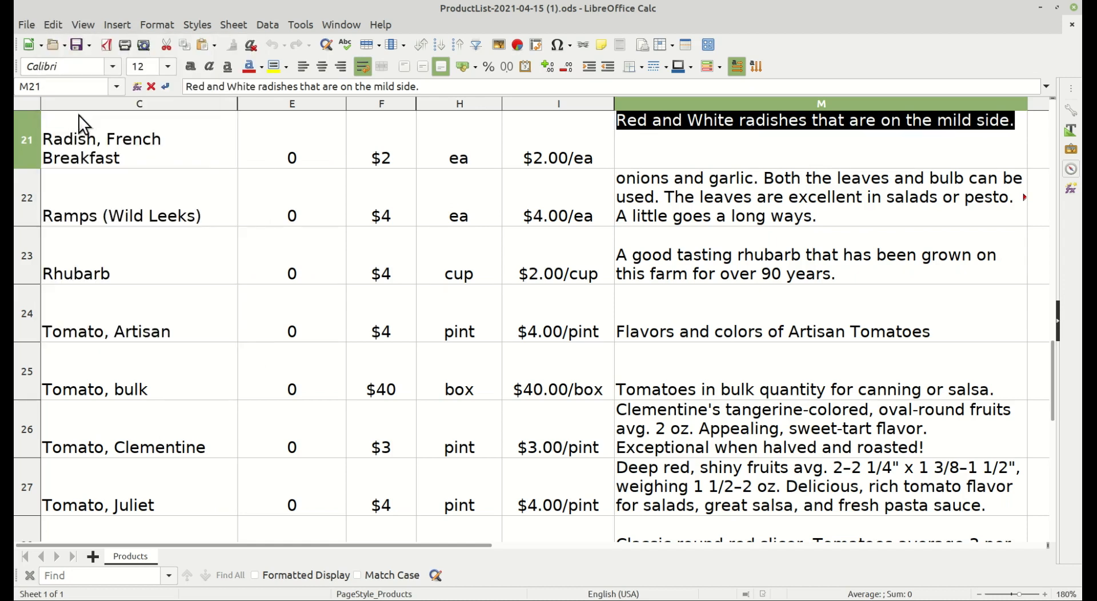
- Back in Firefox, paste "Red and White radishes that are on the mild side." as the description, update the product and return to the product list
key(alt+Tab)
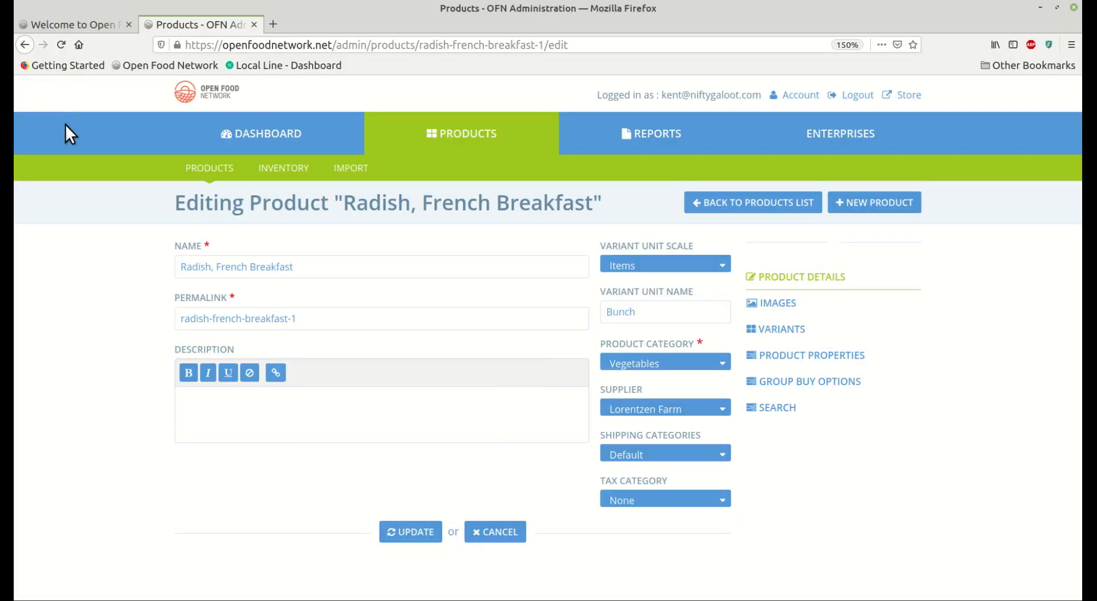
click(209, 399)
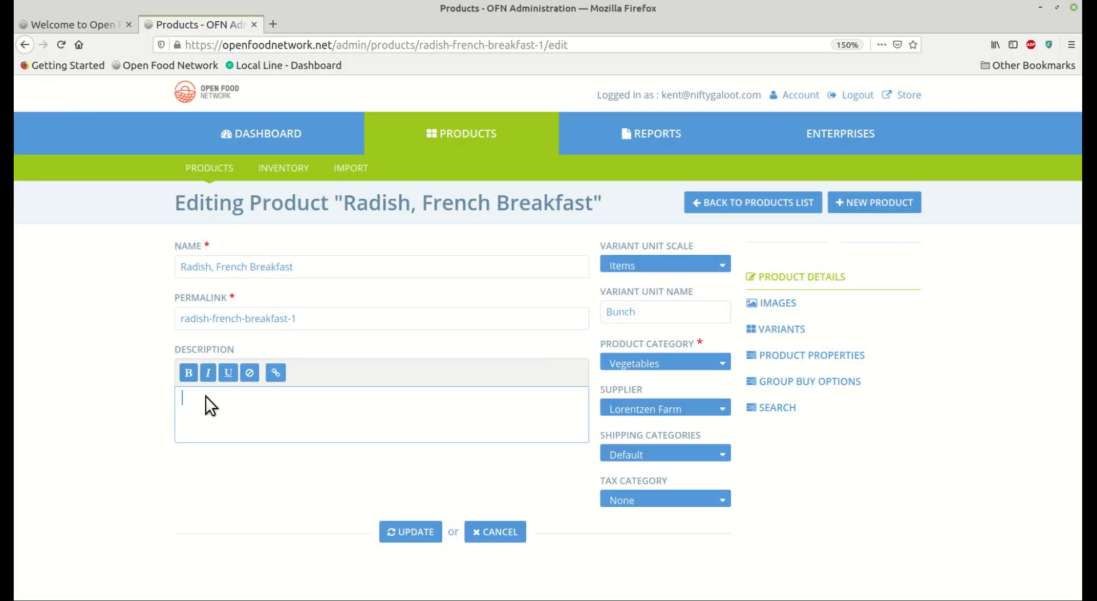
right_click(205, 396)
click(216, 459)
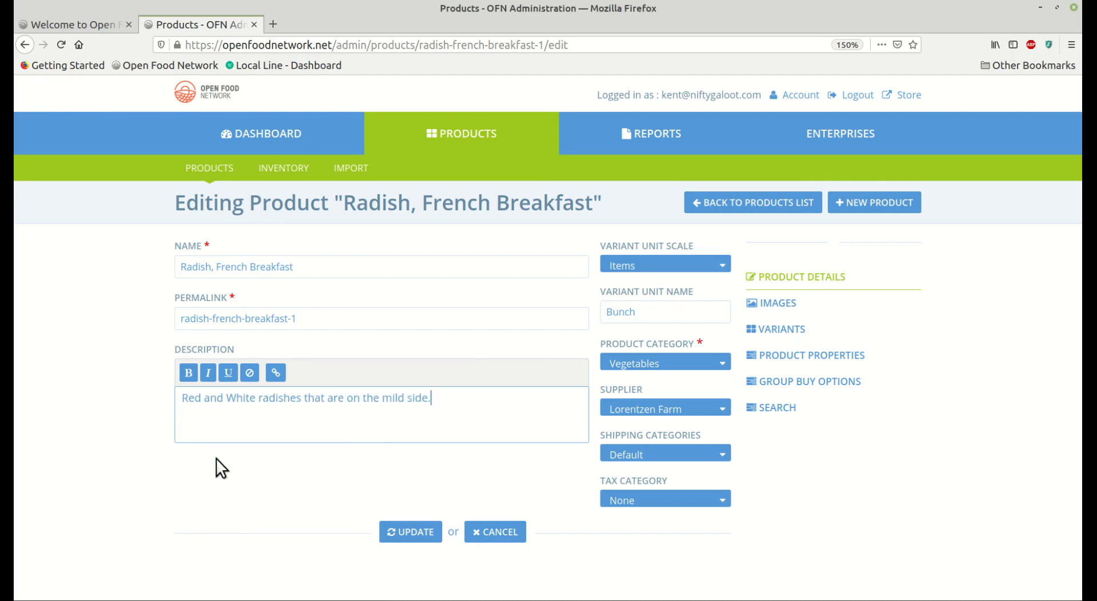
click(416, 531)
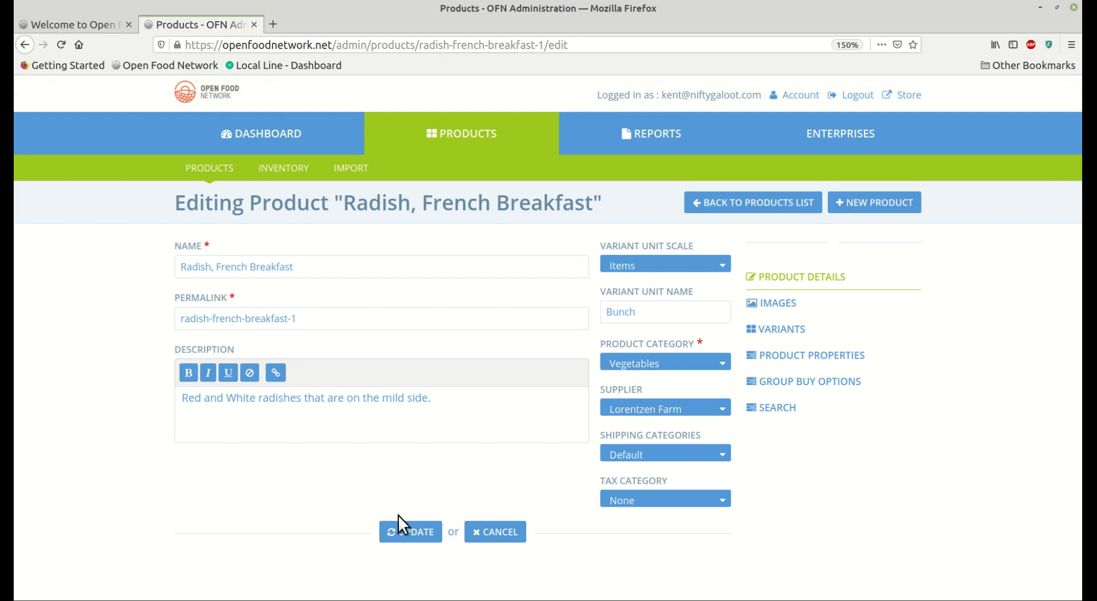
click(760, 210)
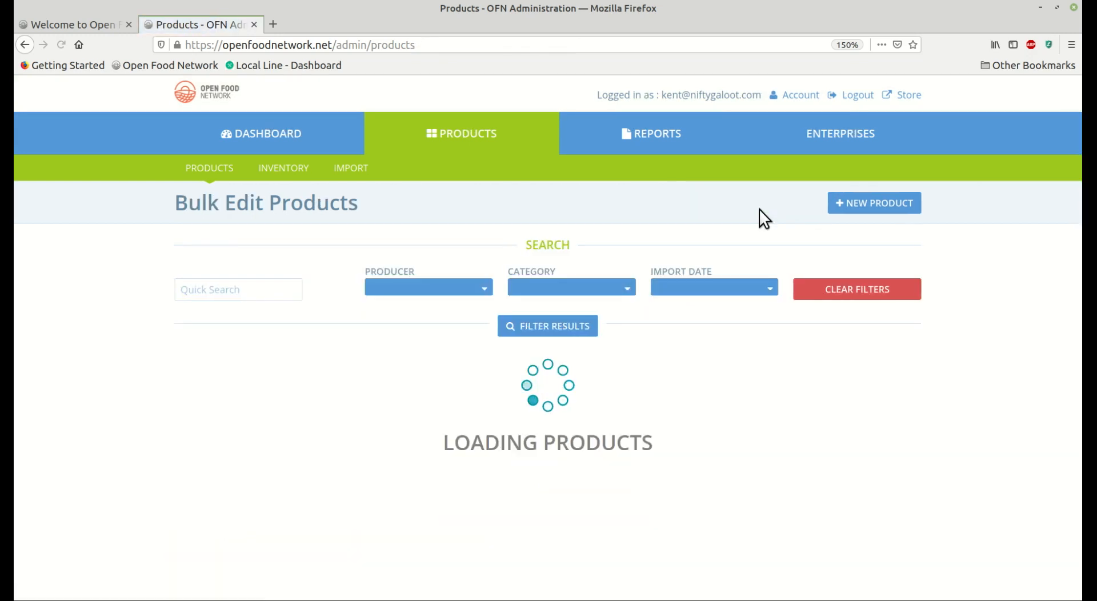